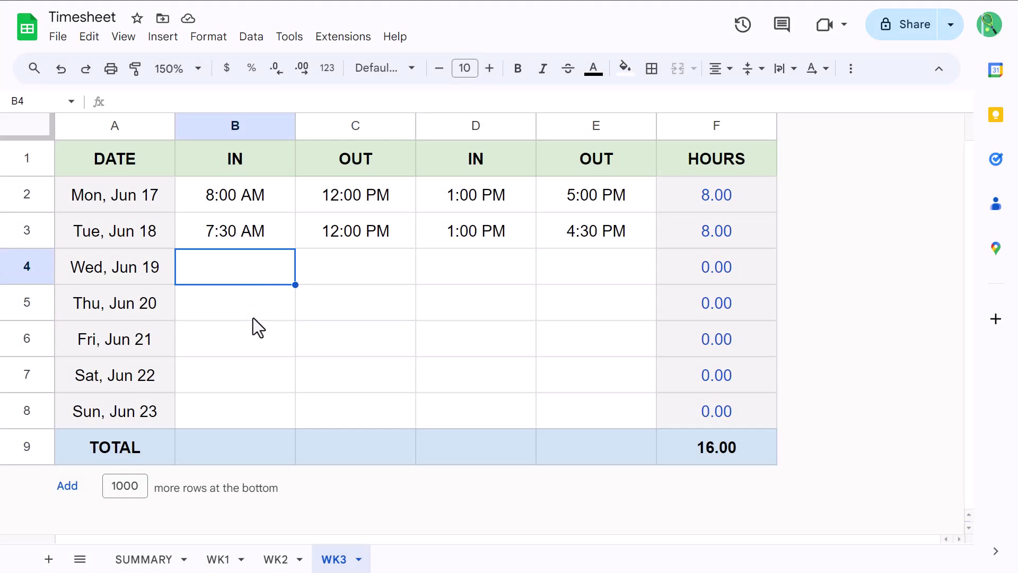
- Enter Wednesday's WK3 times 8 am, 12 pm, 1 pm and 5:30 pm, then check the hours formula in F4
{"action": "type", "text": "8 am"}
{"action": "key", "text": "Tab"}
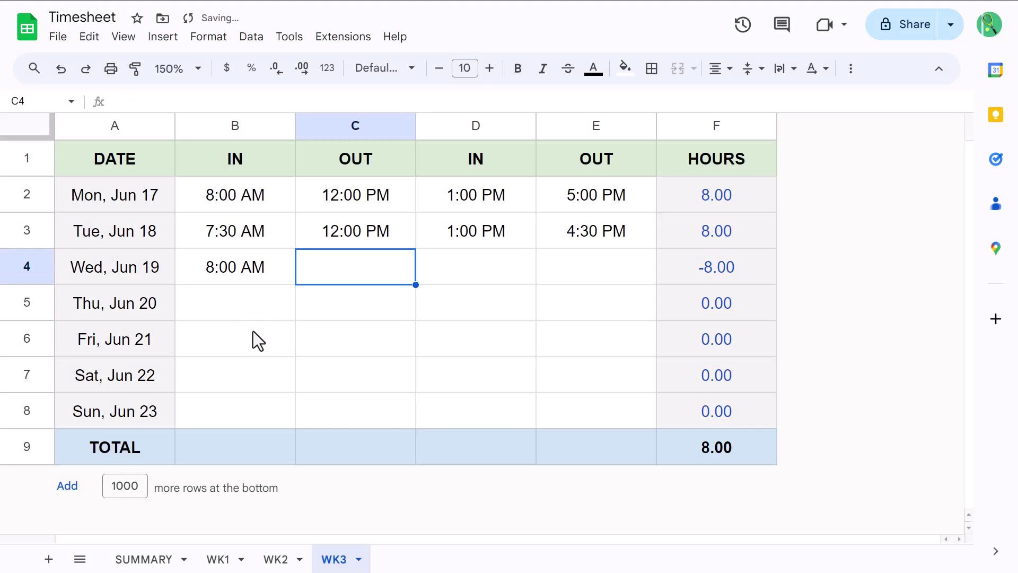
{"action": "type", "text": "12 pm"}
{"action": "key", "text": "Tab"}
{"action": "type", "text": "1 pm"}
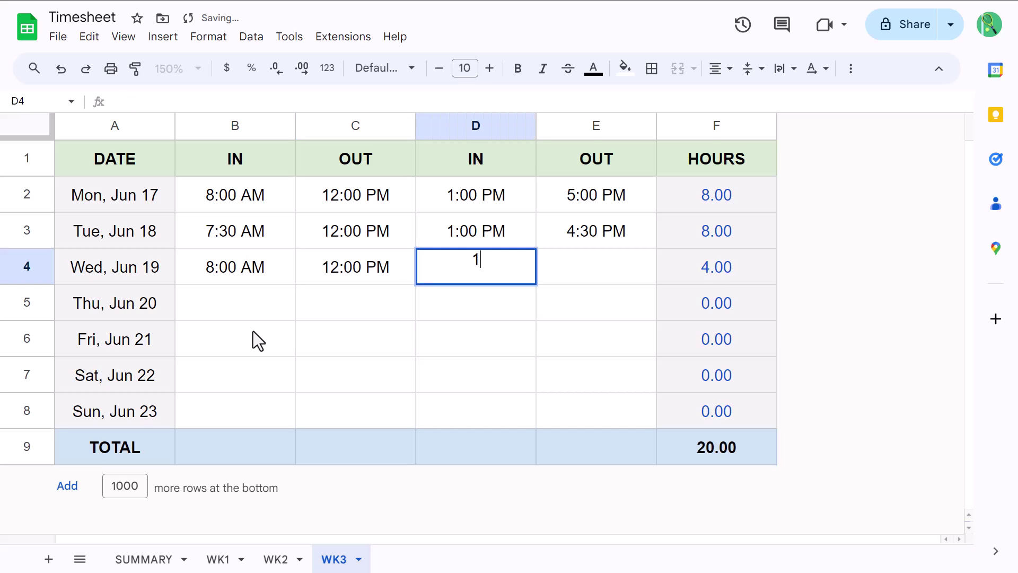
{"action": "key", "text": "Tab"}
{"action": "type", "text": "5:30 pm"}
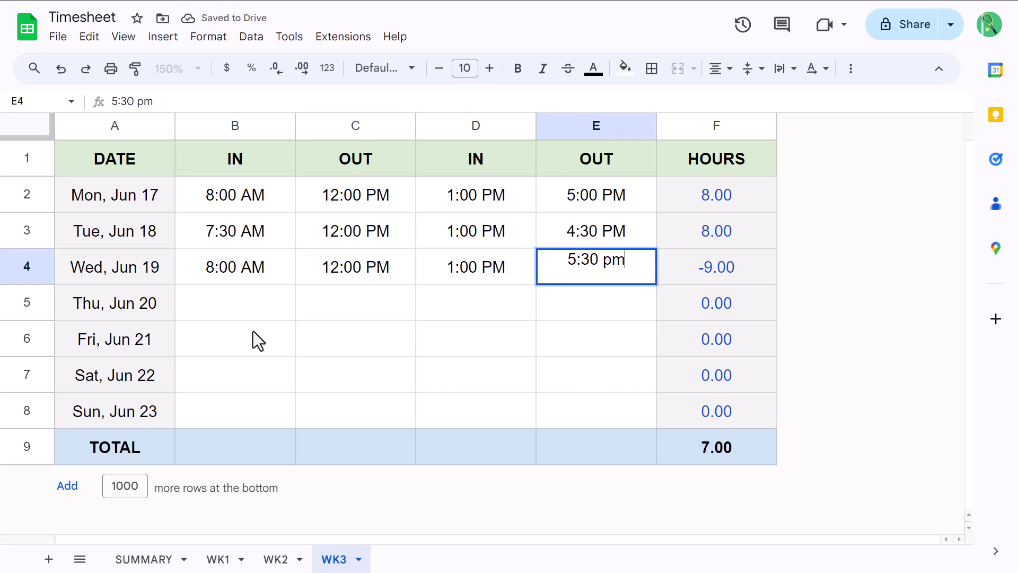
{"action": "key", "text": "Return"}
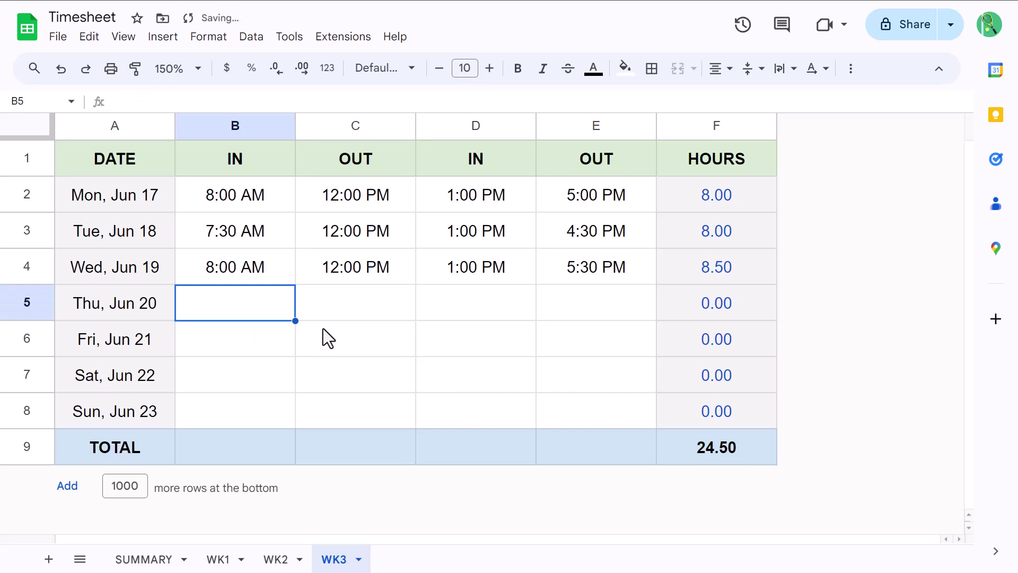
{"action": "left_click", "coordinate": [691, 267]}
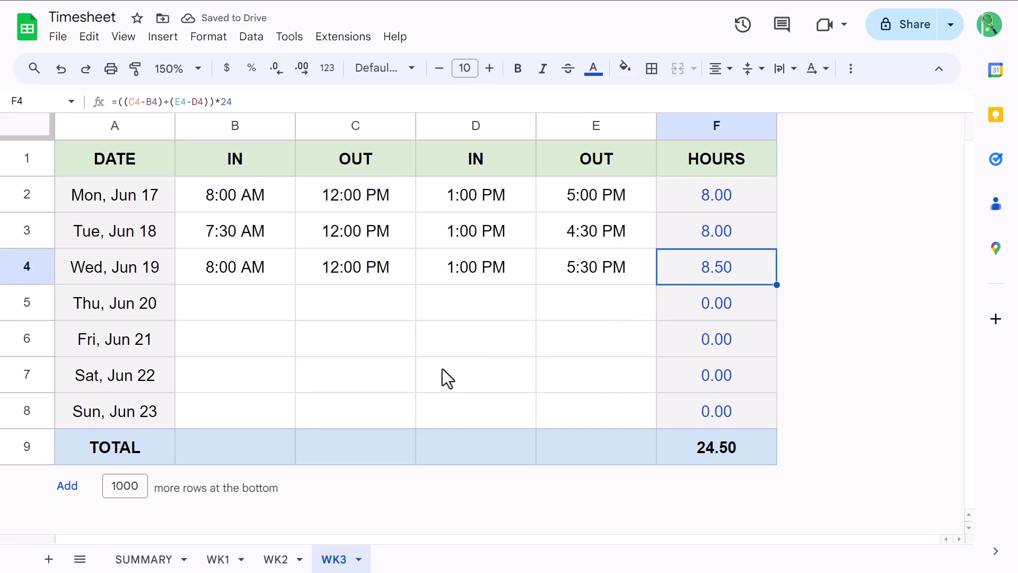
- Review the WK2, WK1 and SUMMARY sheets, then return to WK3
{"action": "left_click", "coordinate": [274, 557]}
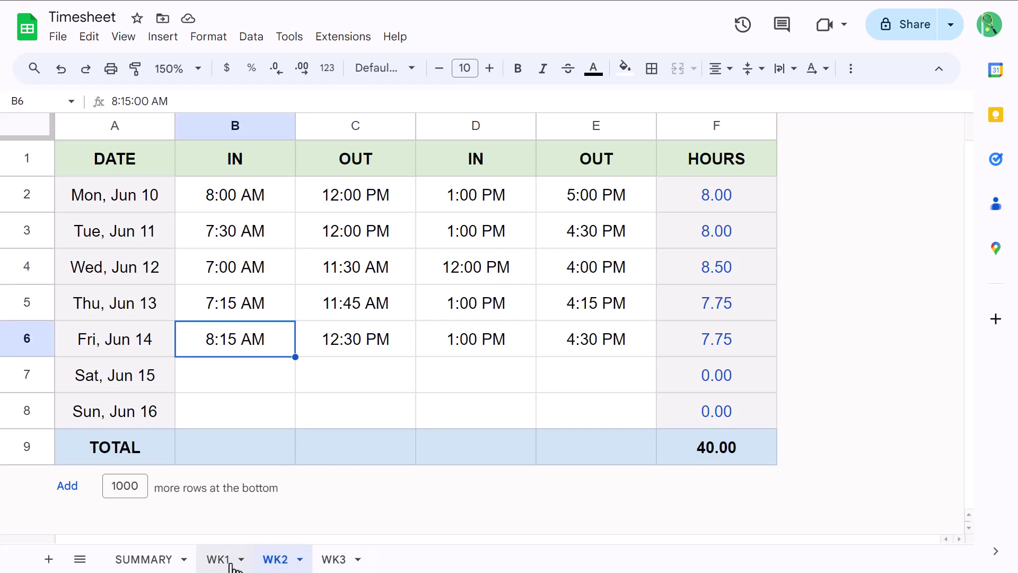
{"action": "left_click", "coordinate": [220, 560]}
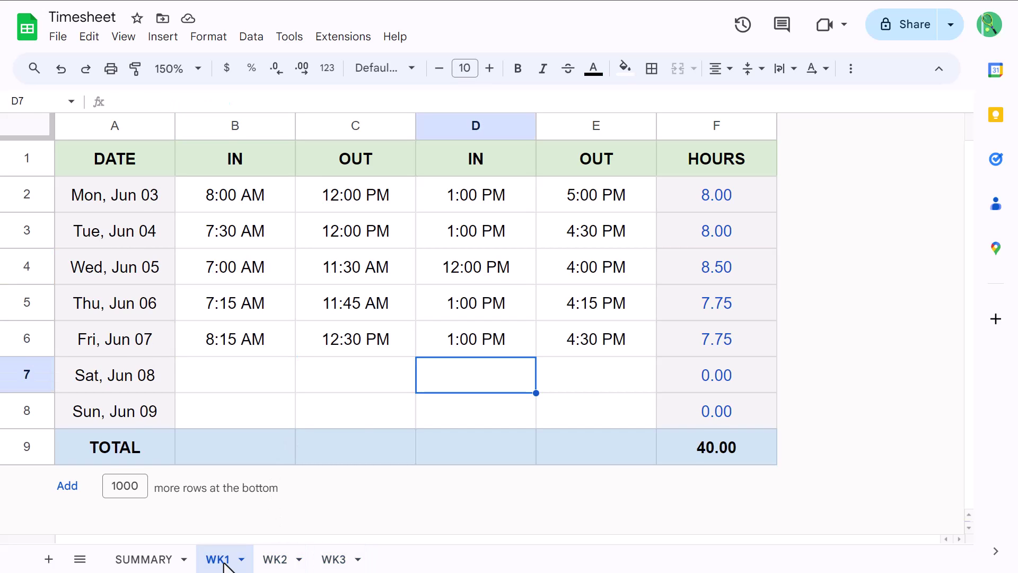
{"action": "left_click", "coordinate": [154, 561]}
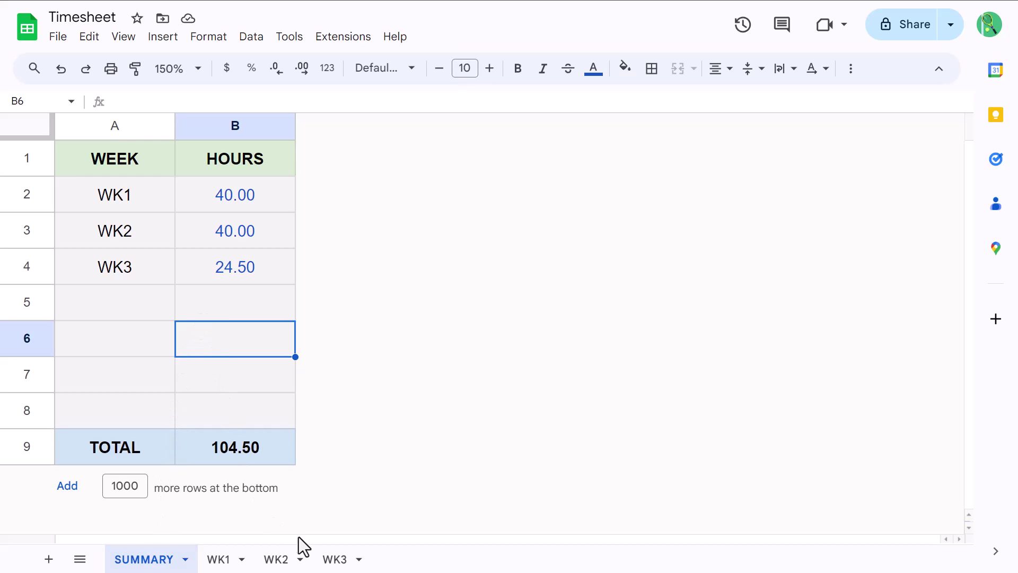
{"action": "left_click", "coordinate": [234, 562]}
{"action": "left_click", "coordinate": [262, 562]}
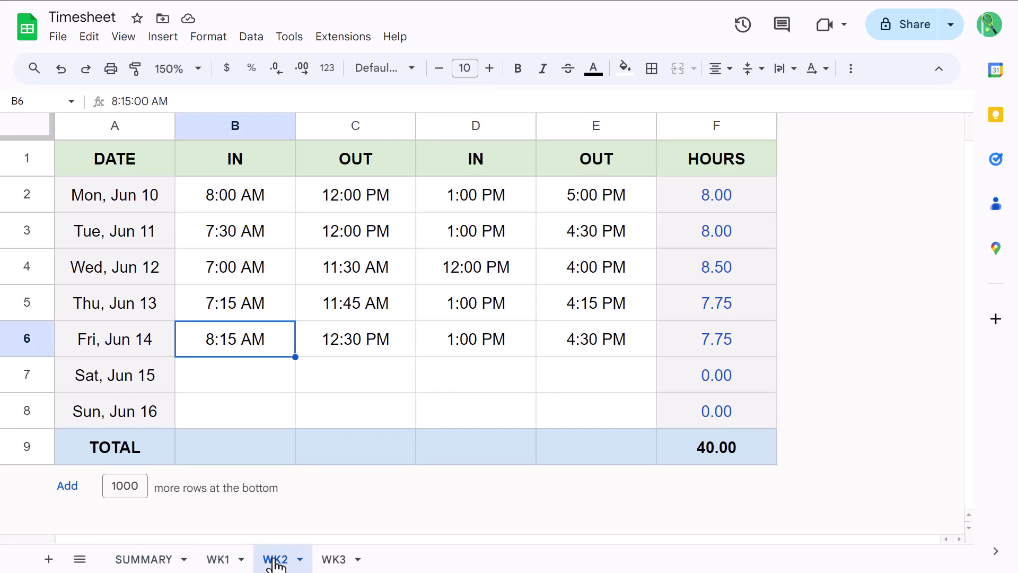
{"action": "left_click", "coordinate": [324, 561]}
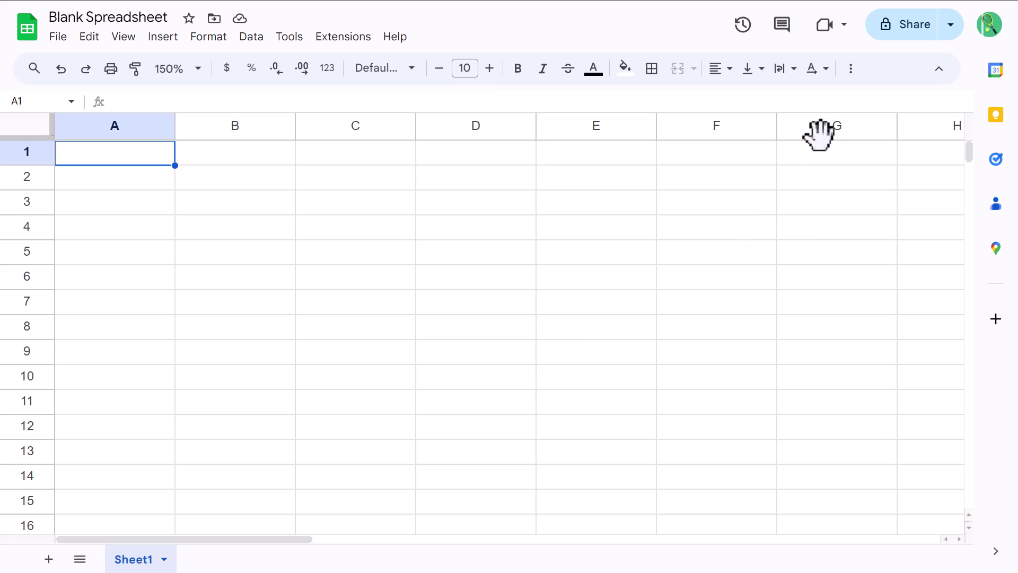
- Delete columns G through Z
{"action": "left_click_drag", "start_coordinate": [821, 126], "coordinate": [983, 145]}
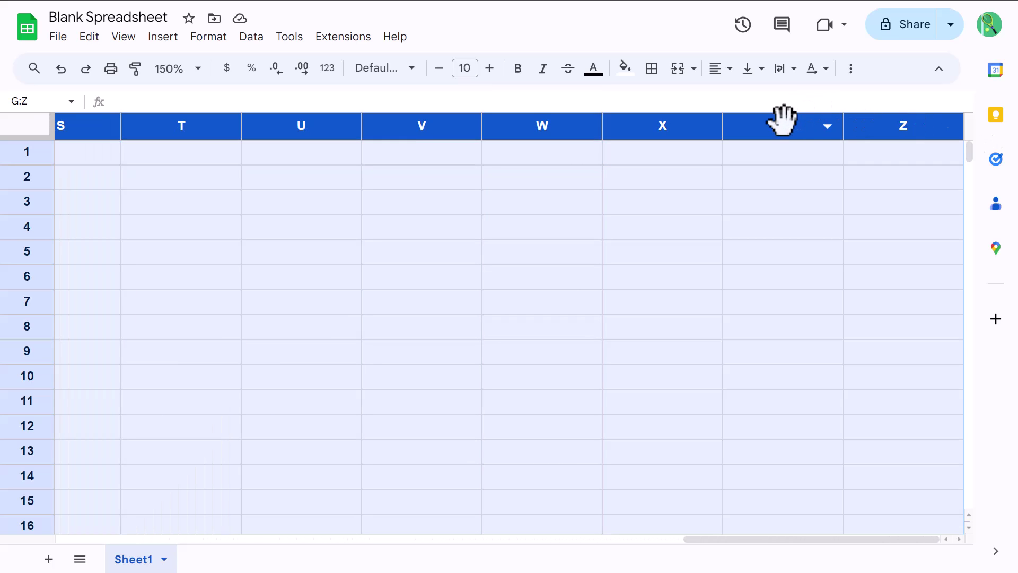
{"action": "right_click", "coordinate": [744, 122]}
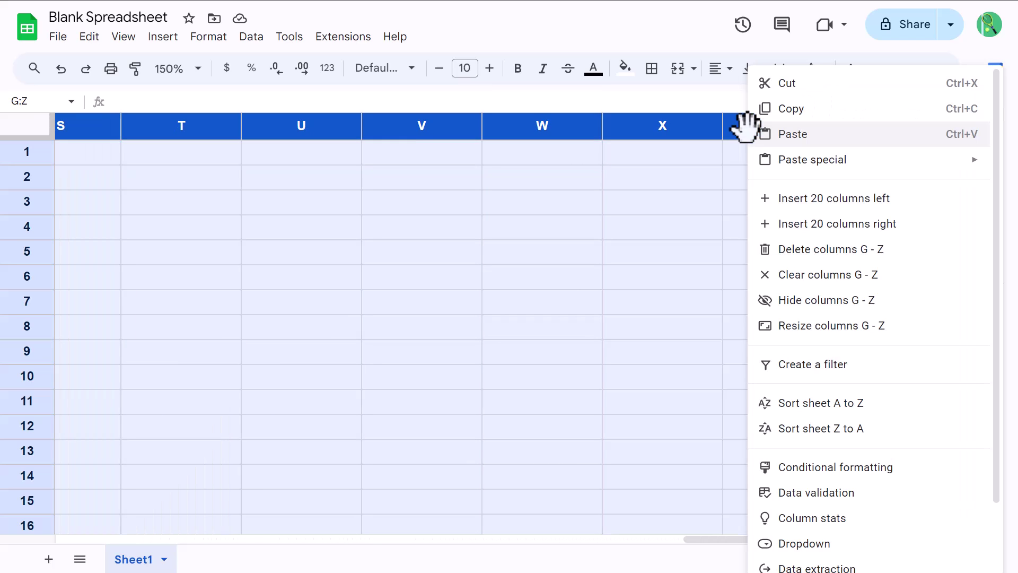
{"action": "left_click", "coordinate": [825, 259]}
{"action": "left_click", "coordinate": [515, 227]}
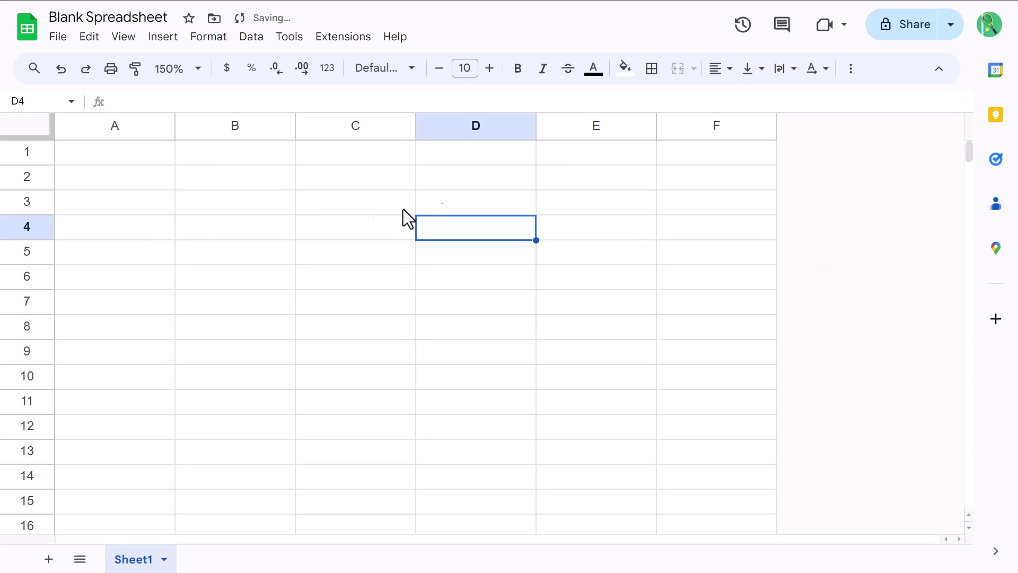
- Select rows 10:1000 via the Name box and delete them
{"action": "left_click", "coordinate": [52, 105]}
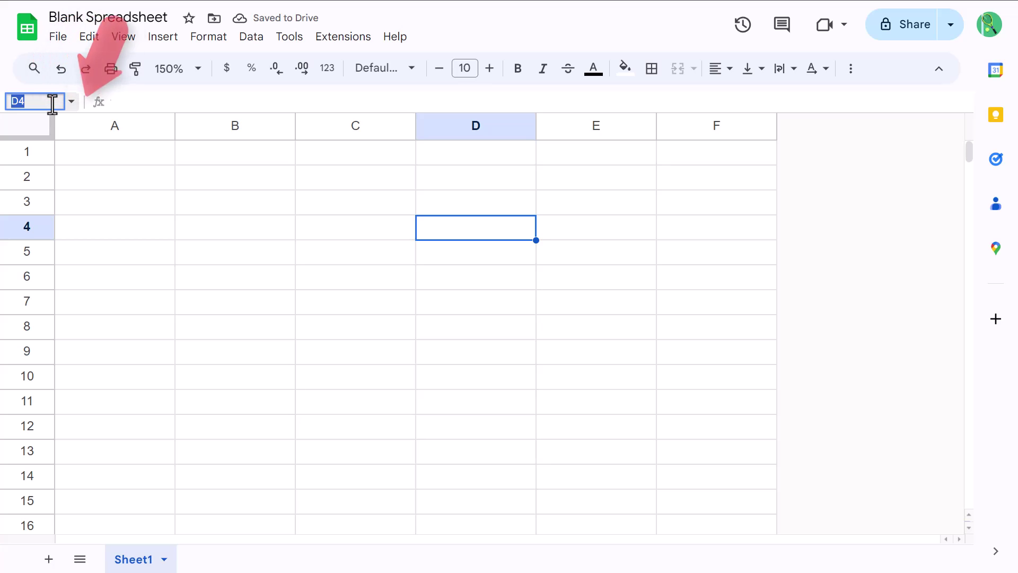
{"action": "type", "text": "10:"}
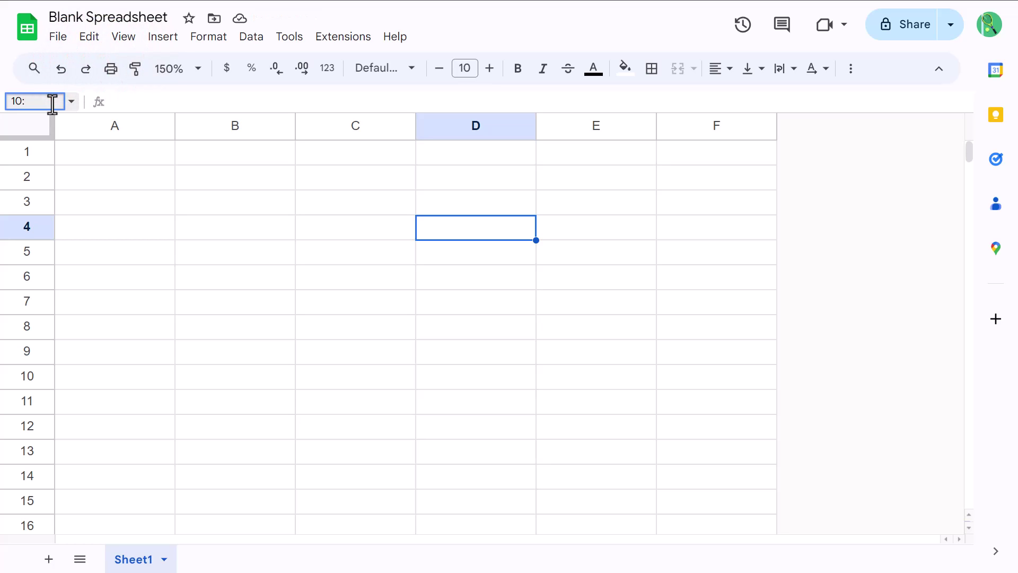
{"action": "type", "text": "1000"}
{"action": "key", "text": "Return"}
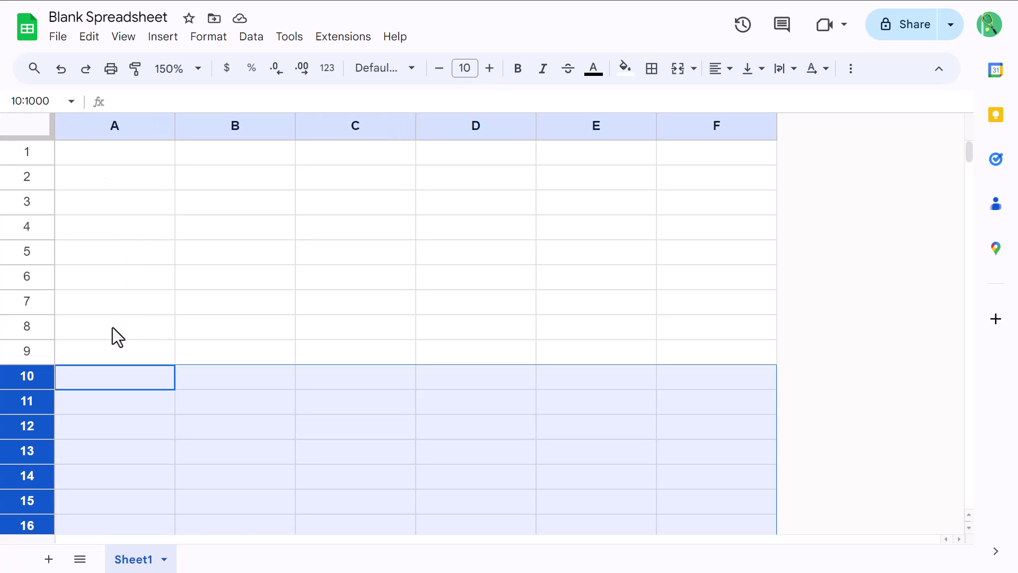
{"action": "right_click", "coordinate": [24, 401]}
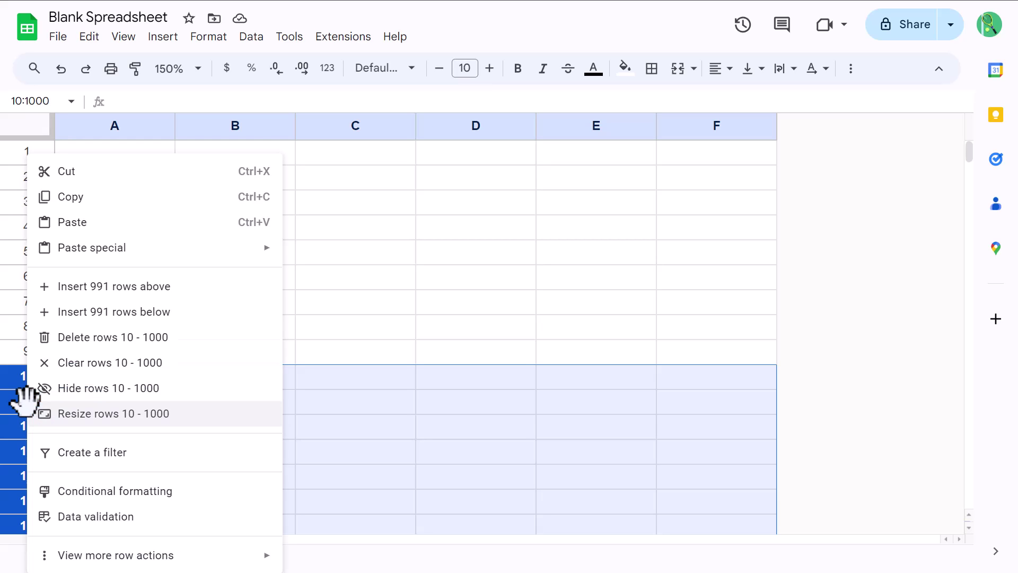
{"action": "left_click", "coordinate": [128, 340]}
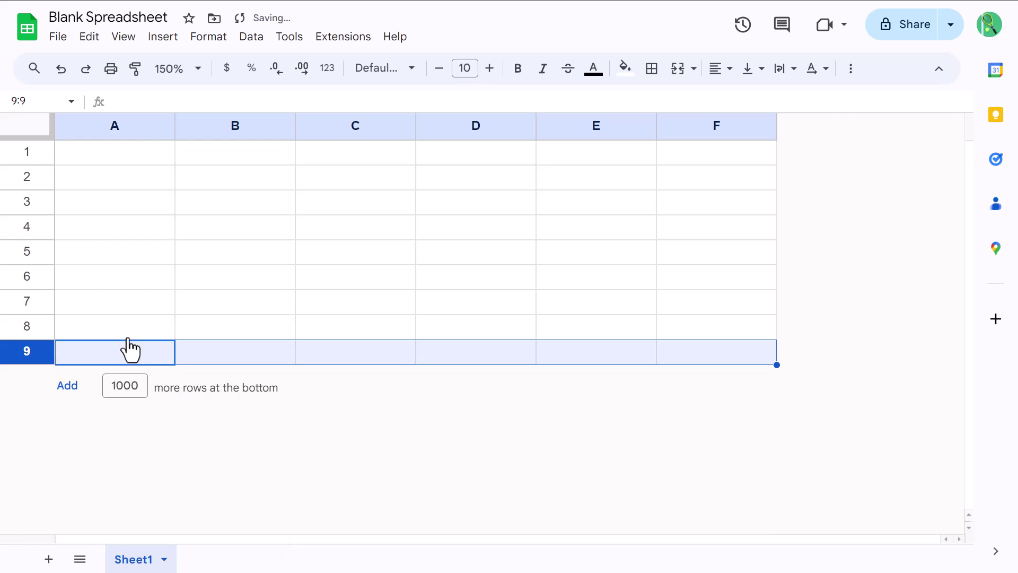
- Resize rows 1–9 to a height of 30 pixels
{"action": "left_click", "coordinate": [198, 196]}
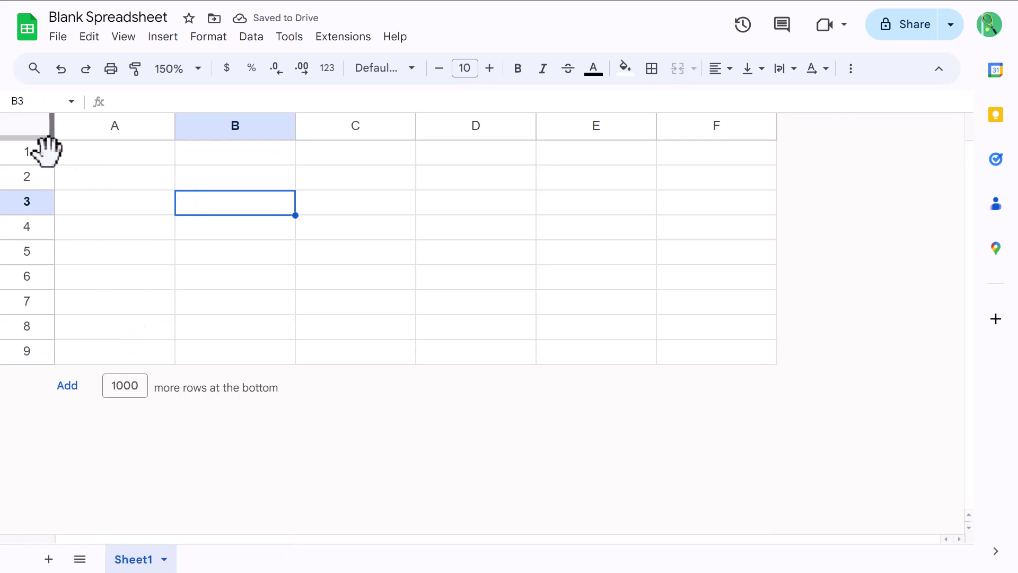
{"action": "left_click_drag", "start_coordinate": [40, 155], "coordinate": [27, 350]}
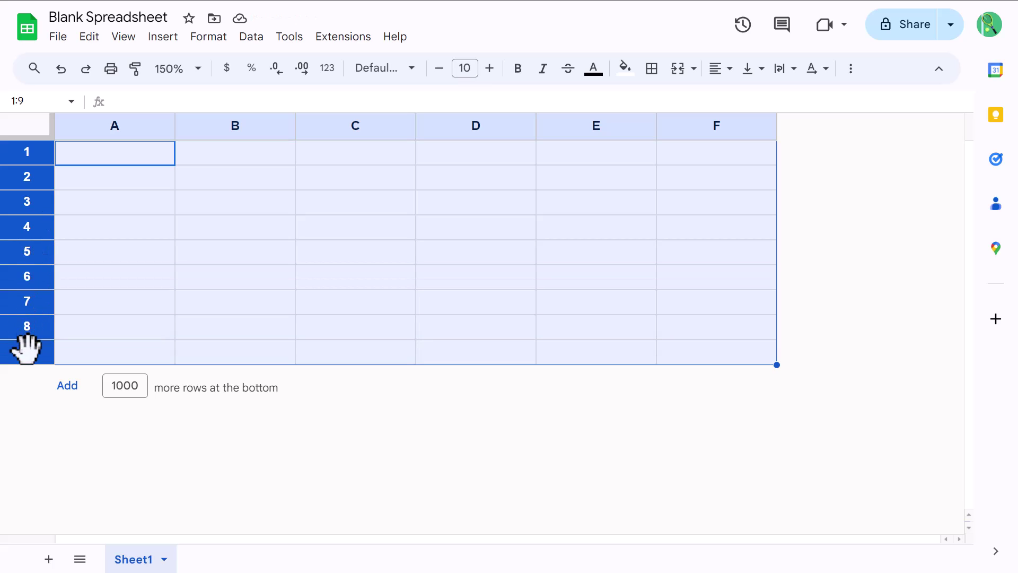
{"action": "right_click", "coordinate": [31, 208]}
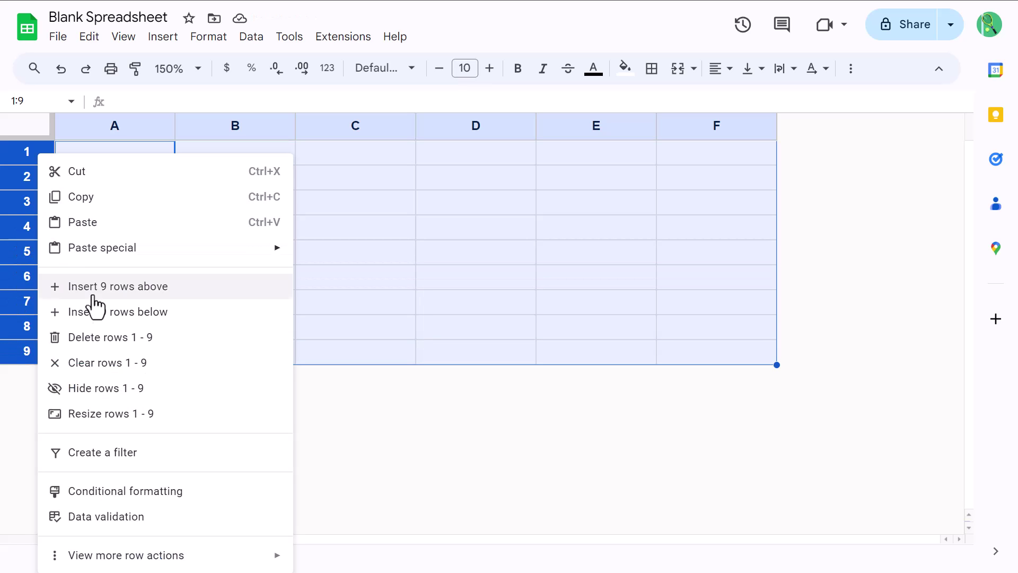
{"action": "left_click", "coordinate": [113, 420]}
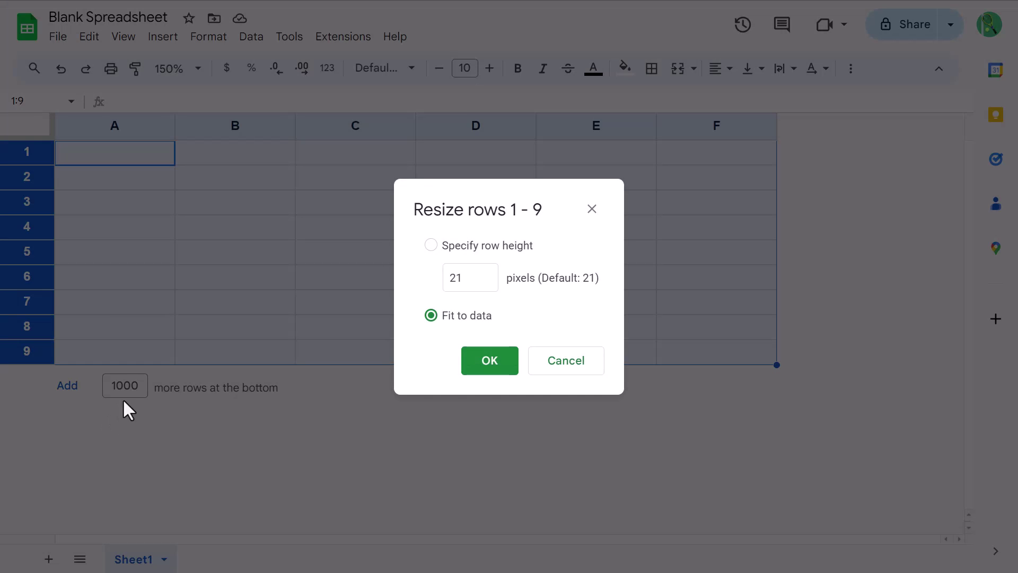
{"action": "left_click", "coordinate": [471, 277]}
{"action": "type", "text": "30"}
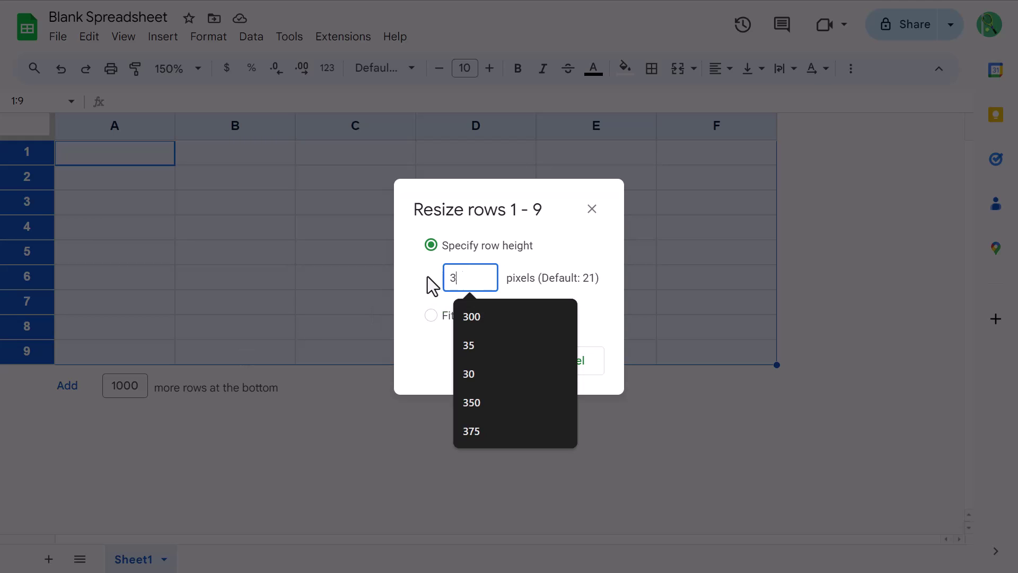
{"action": "left_click", "coordinate": [442, 299]}
{"action": "left_click", "coordinate": [489, 361]}
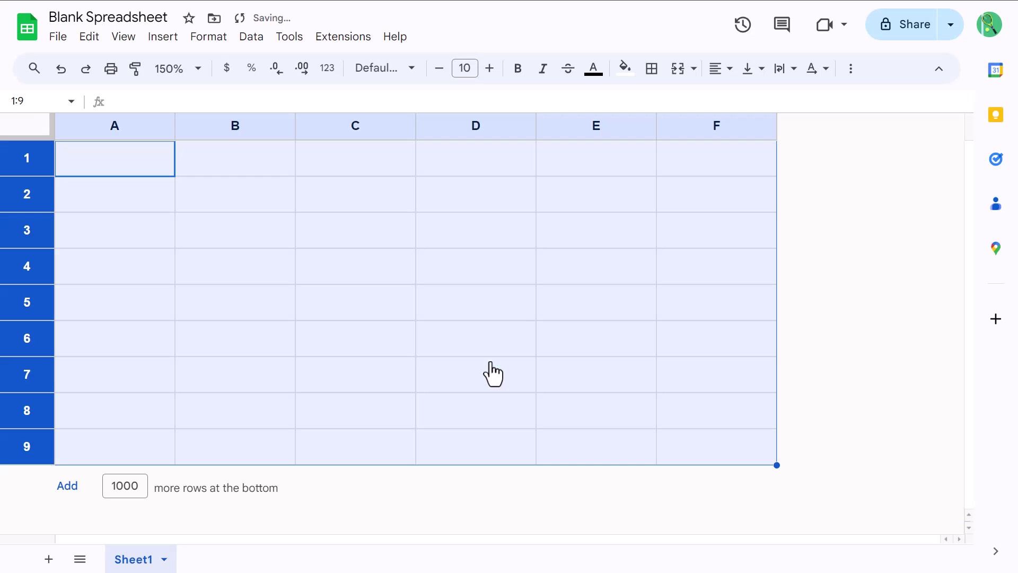
{"action": "left_click", "coordinate": [228, 191]}
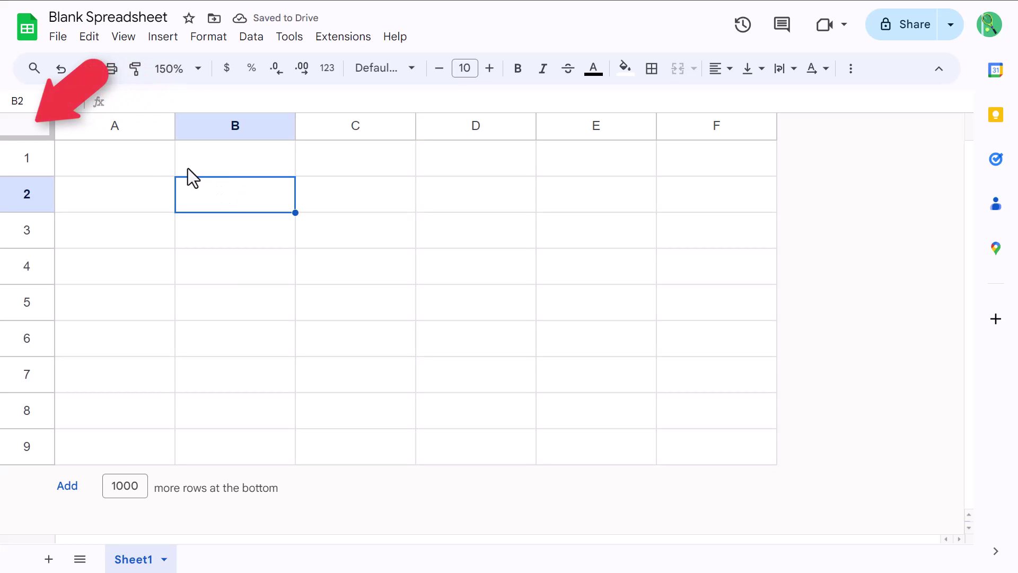
- Center all cells horizontally and align them to the vertical middle
{"action": "left_click", "coordinate": [39, 132]}
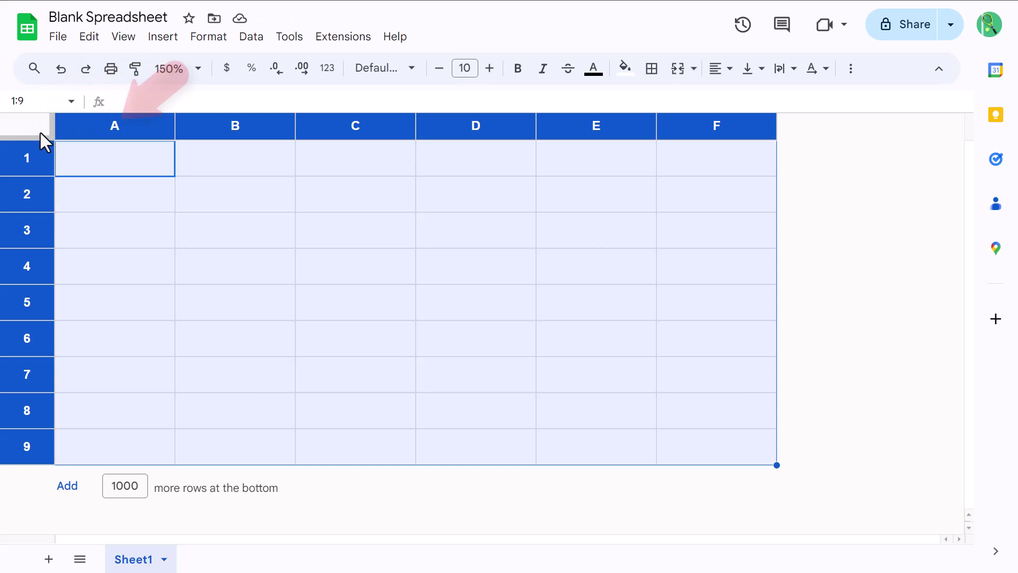
{"action": "left_click", "coordinate": [719, 68]}
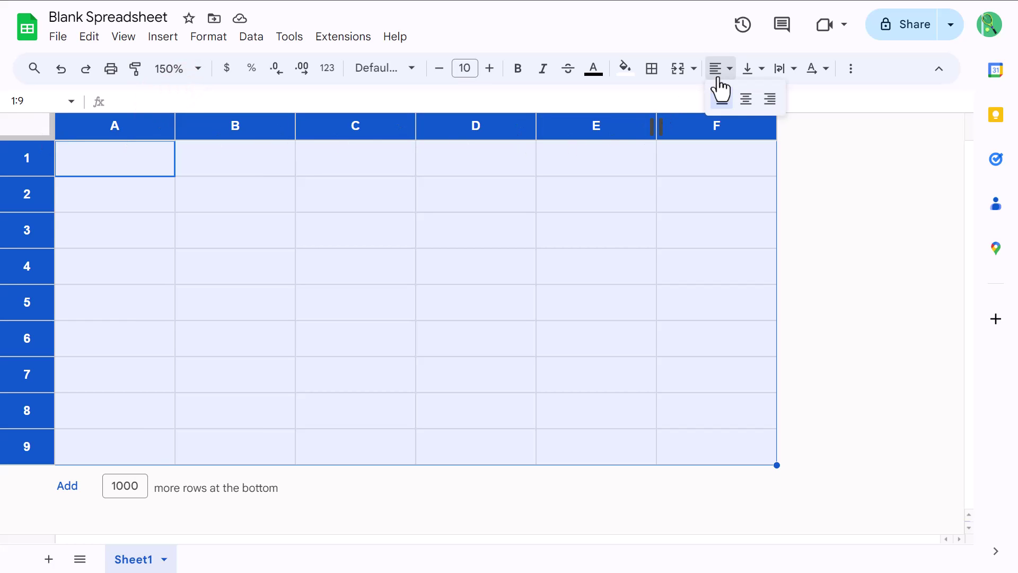
{"action": "left_click", "coordinate": [747, 100]}
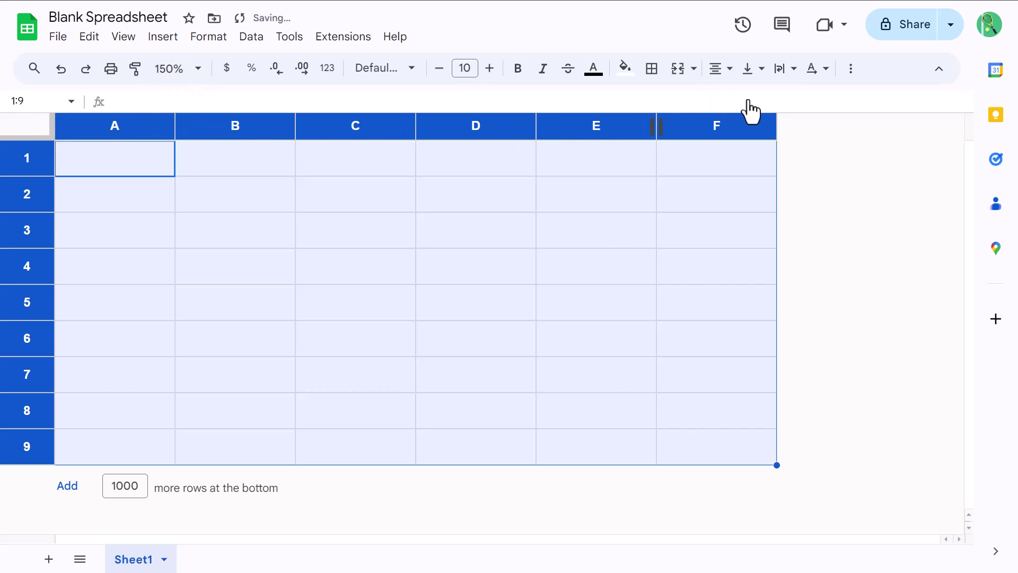
{"action": "left_click", "coordinate": [751, 69]}
{"action": "left_click", "coordinate": [777, 100]}
- Type headers DATE, IN, OUT, IN, OUT, HOURS across A1:F1
{"action": "left_click", "coordinate": [142, 156]}
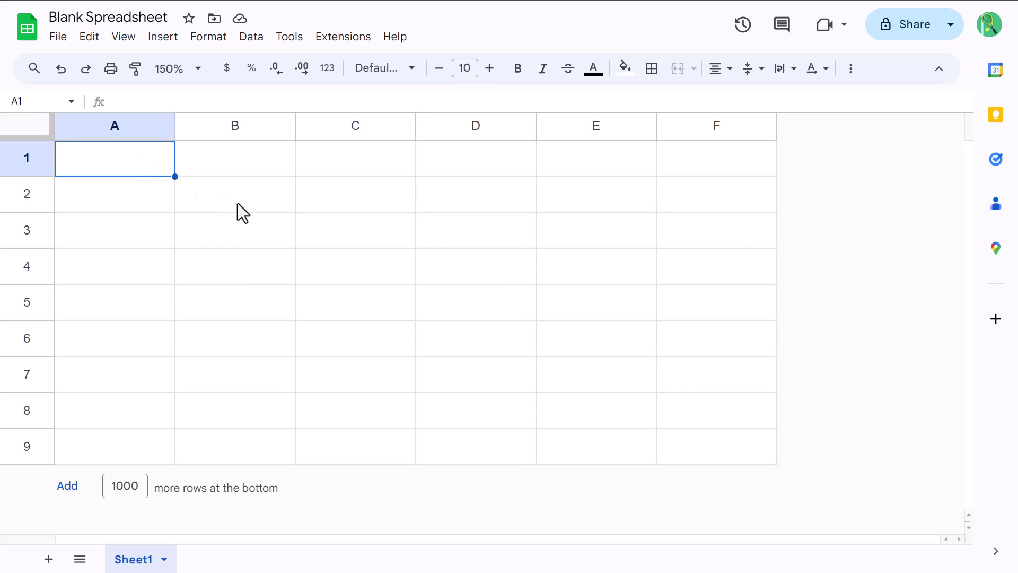
{"action": "type", "text": "DATE"}
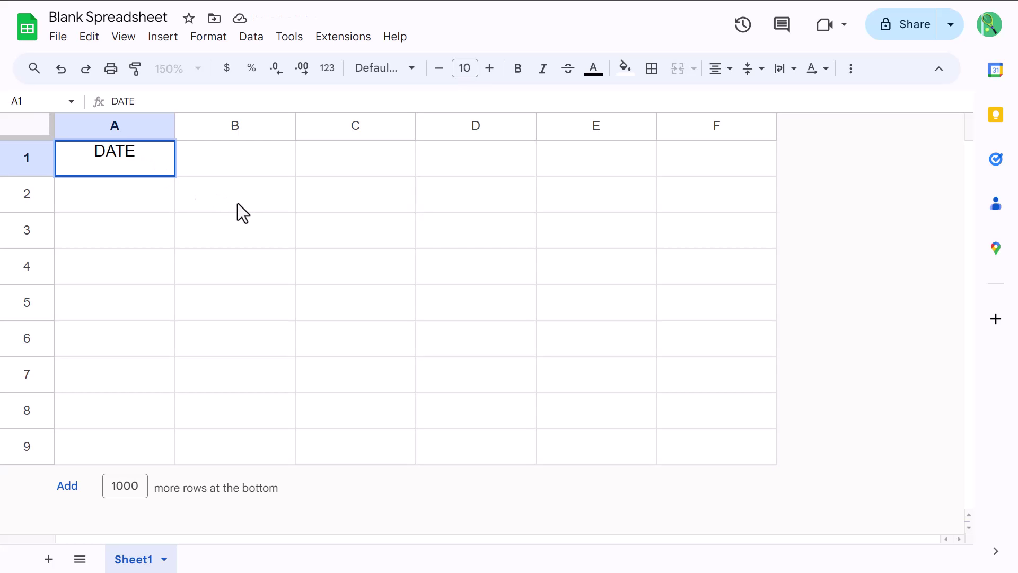
{"action": "key", "text": "Tab"}
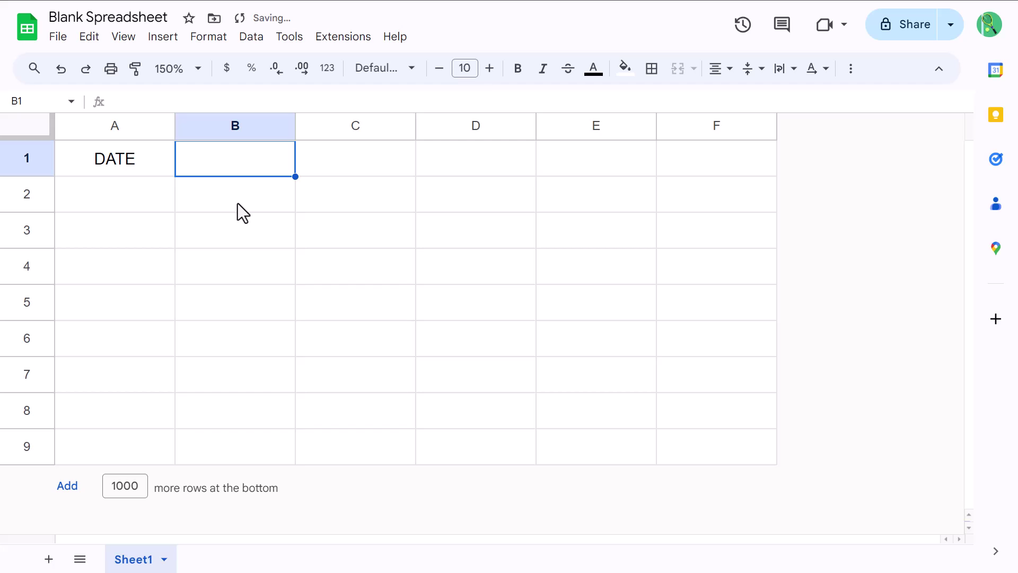
{"action": "type", "text": "IN"}
{"action": "key", "text": "Tab"}
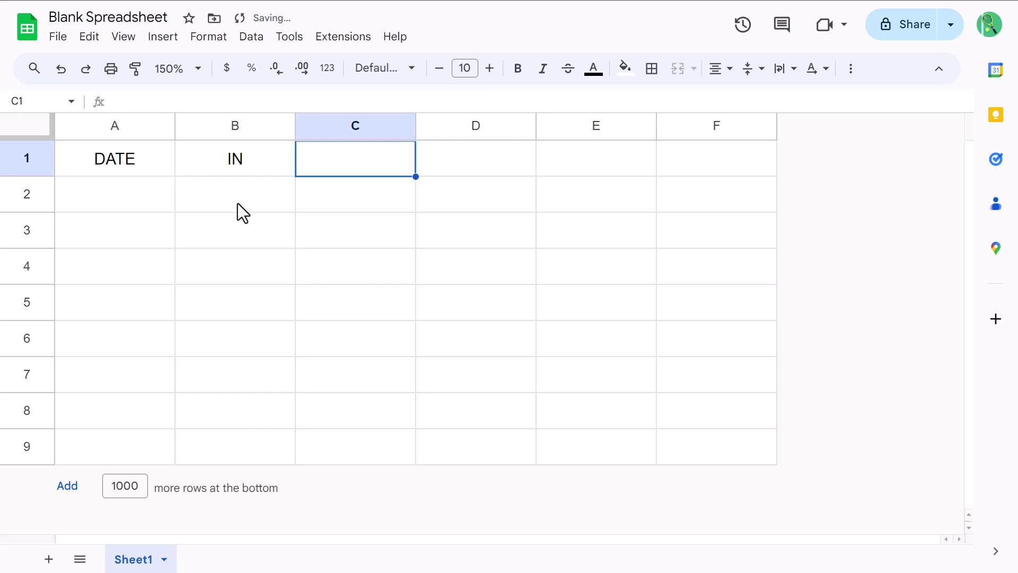
{"action": "type", "text": "OUT"}
{"action": "key", "text": "Tab"}
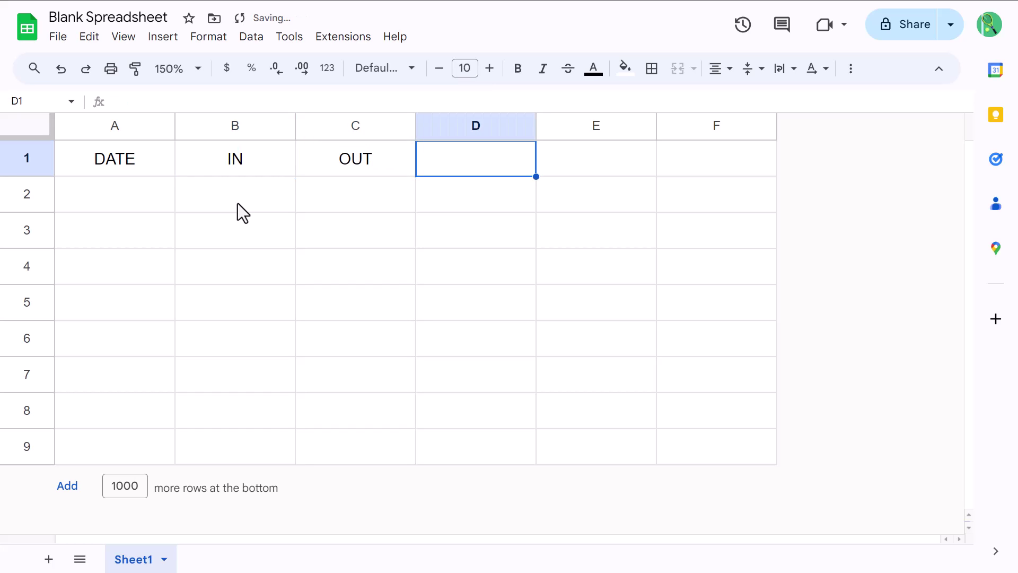
{"action": "type", "text": "IN"}
{"action": "key", "text": "Tab"}
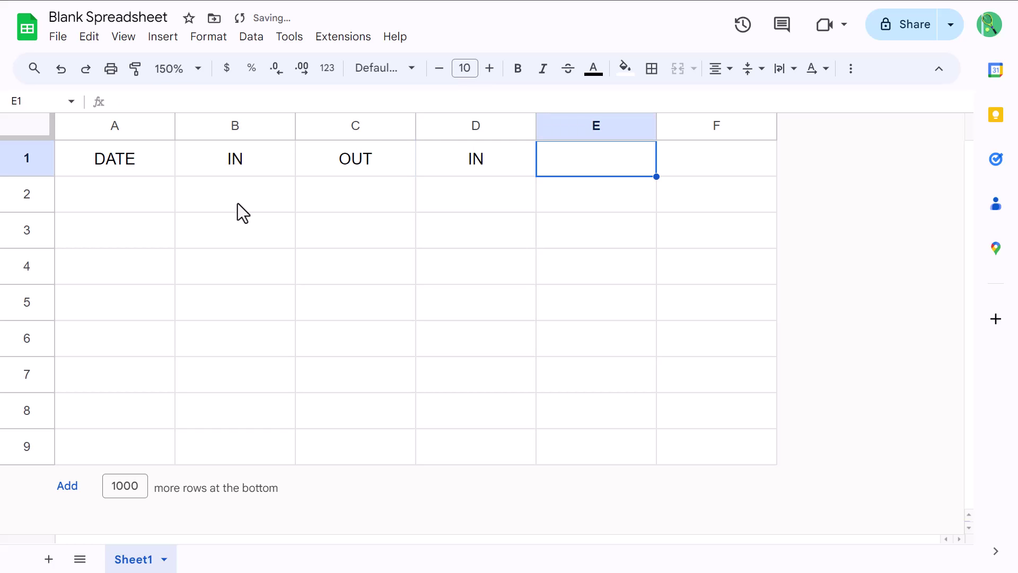
{"action": "type", "text": "OUT"}
{"action": "key", "text": "Tab"}
{"action": "type", "text": "HOURS"}
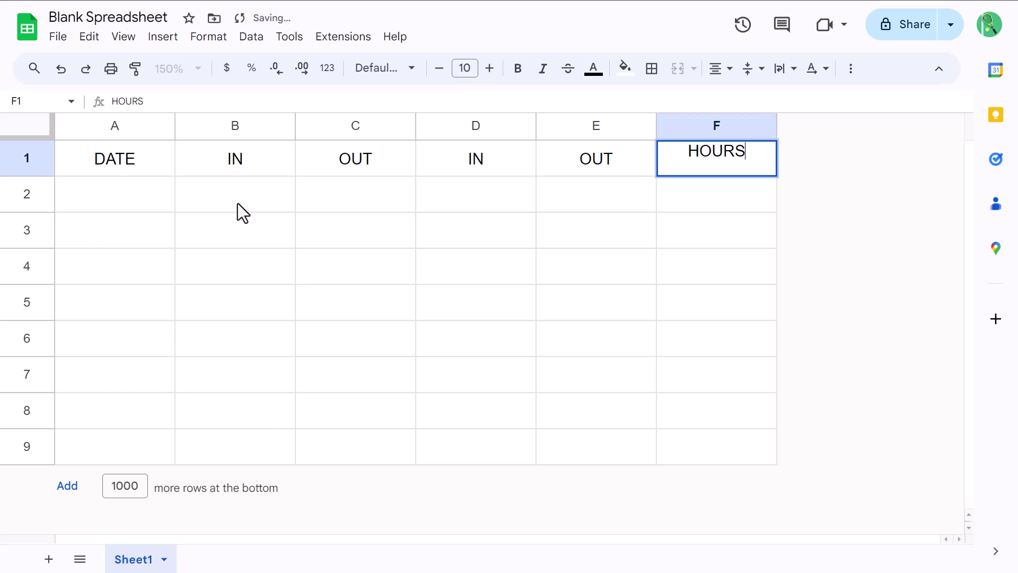
{"action": "key", "text": "Return"}
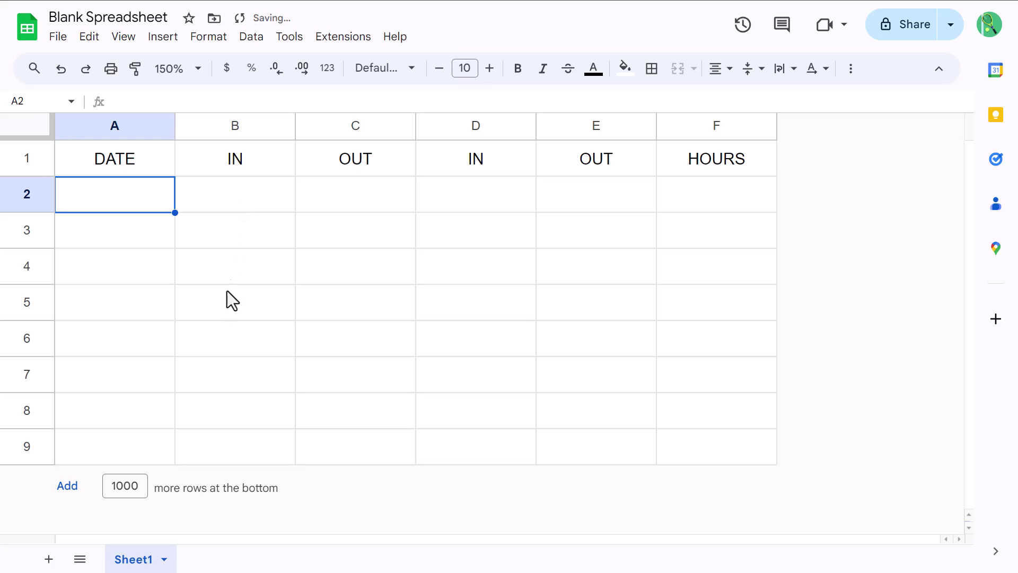
- Enter the label TOTAL in cell A9
{"action": "left_click", "coordinate": [143, 451]}
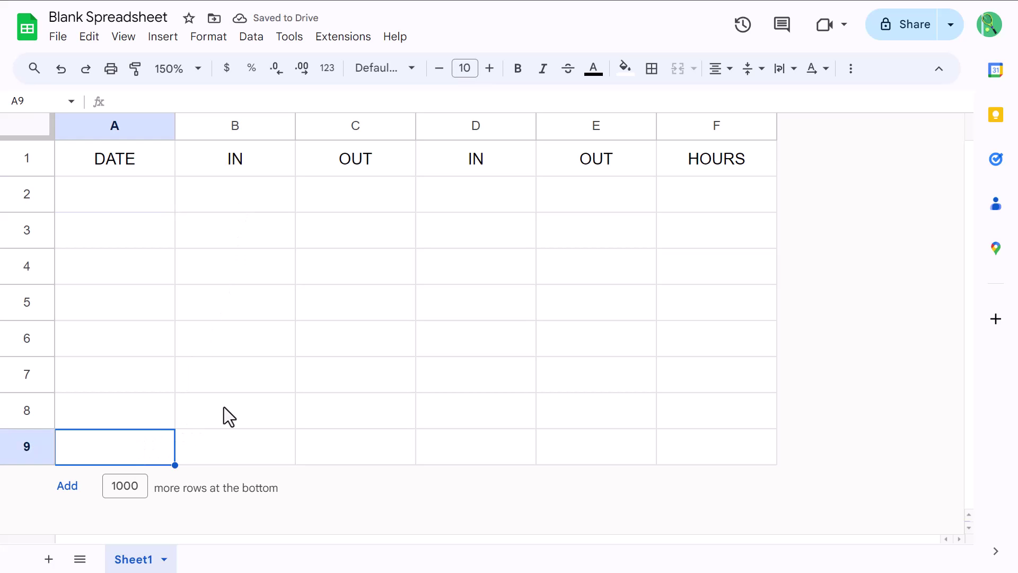
{"action": "type", "text": "TOTAL"}
{"action": "key", "text": "Tab"}
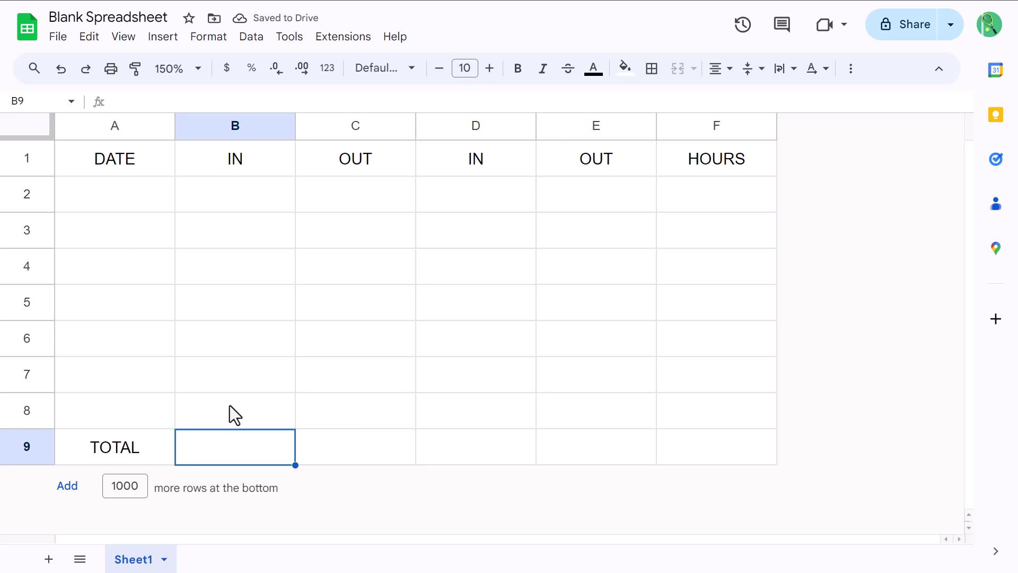
- Apply the custom date format 'Tue, Aug 05' to column A
{"action": "left_click", "coordinate": [127, 128]}
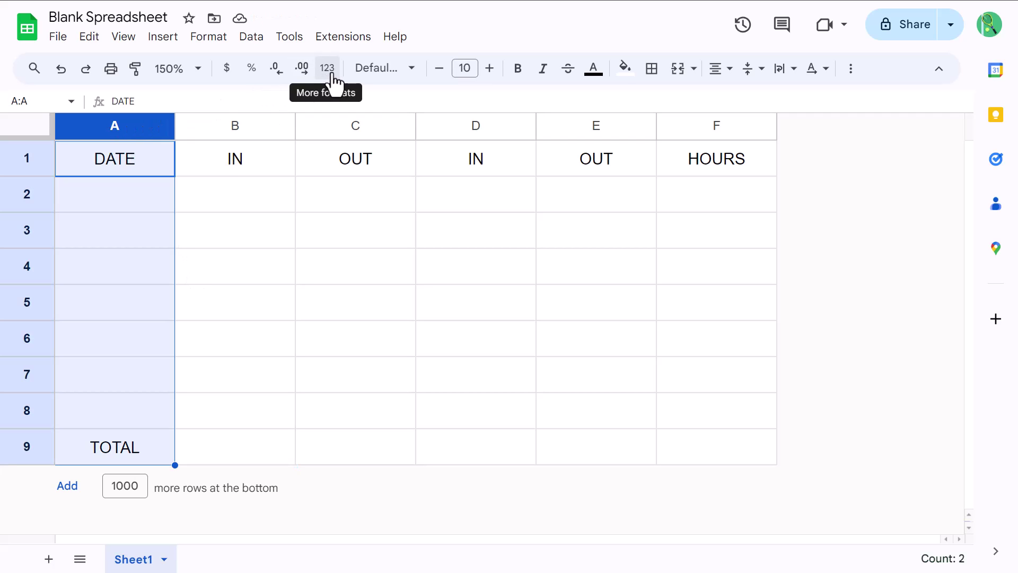
{"action": "left_click", "coordinate": [332, 79]}
{"action": "scroll", "coordinate": [445, 382], "scroll_direction": "down", "scroll_amount": 1}
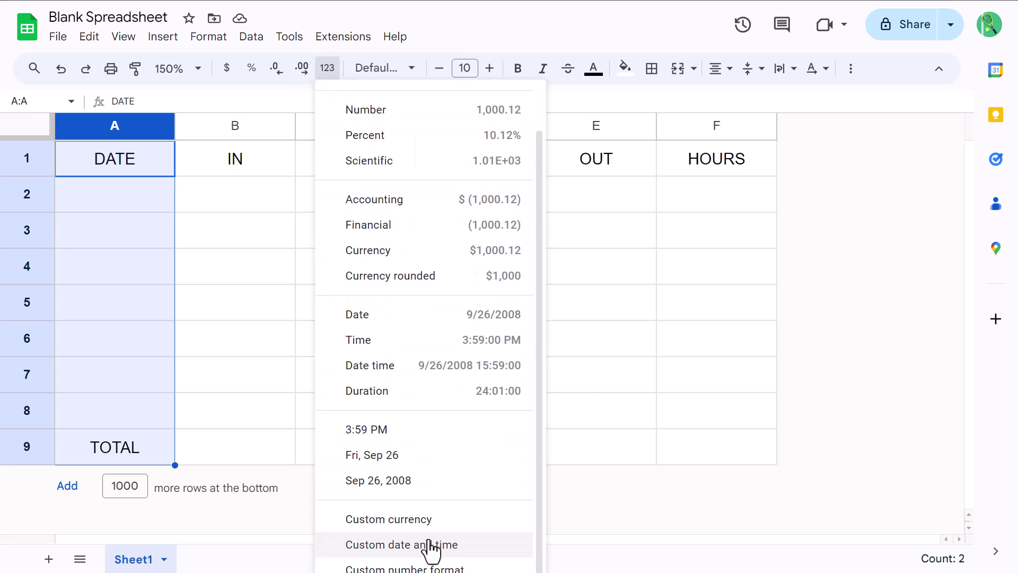
{"action": "left_click", "coordinate": [477, 546]}
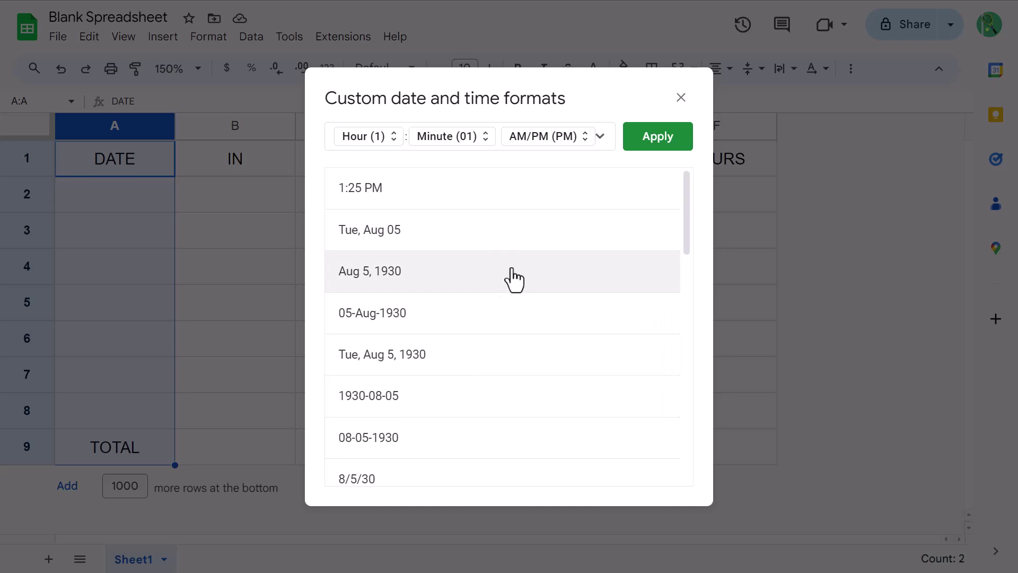
{"action": "left_click", "coordinate": [524, 229]}
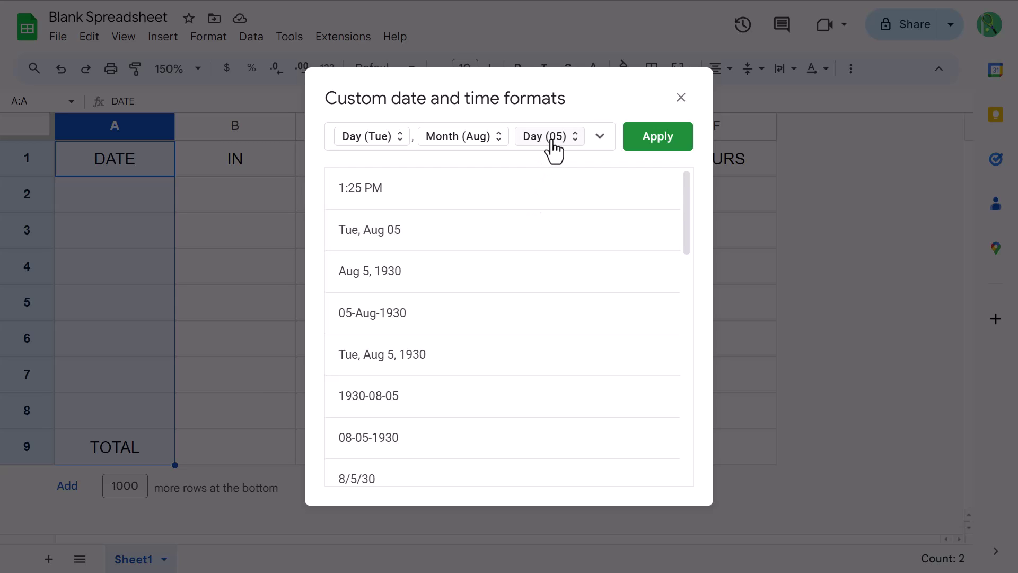
{"action": "left_click", "coordinate": [657, 143]}
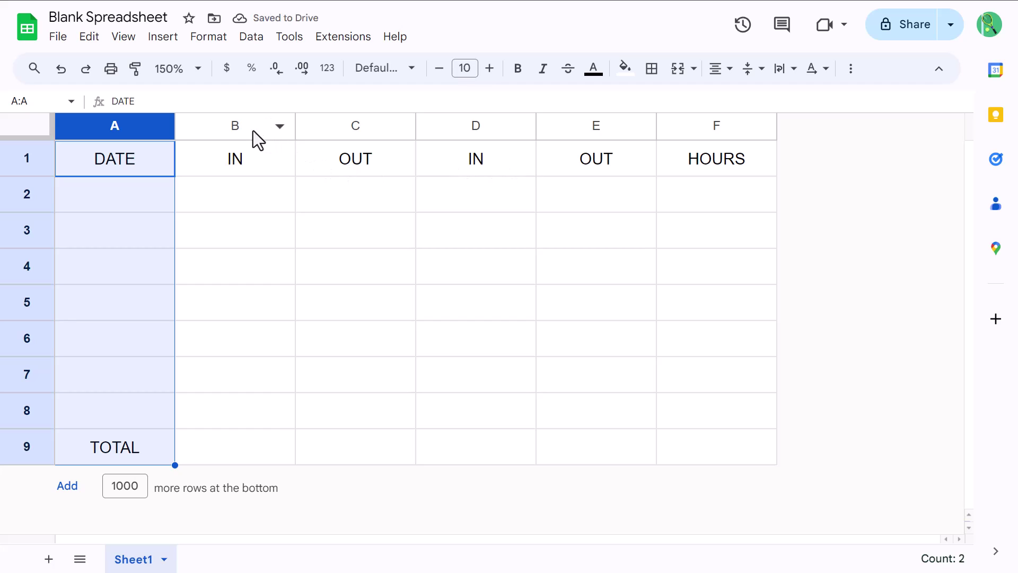
- Apply the custom time format '1:25 PM' to columns B through E
{"action": "left_click", "coordinate": [239, 118]}
{"action": "left_click_drag", "start_coordinate": [240, 118], "coordinate": [584, 126]}
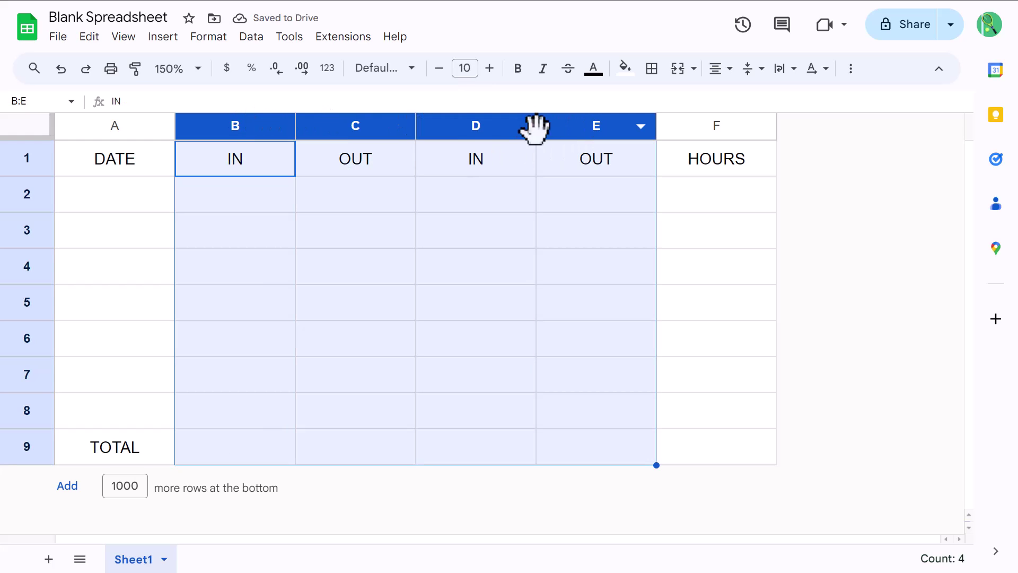
{"action": "left_click", "coordinate": [327, 71]}
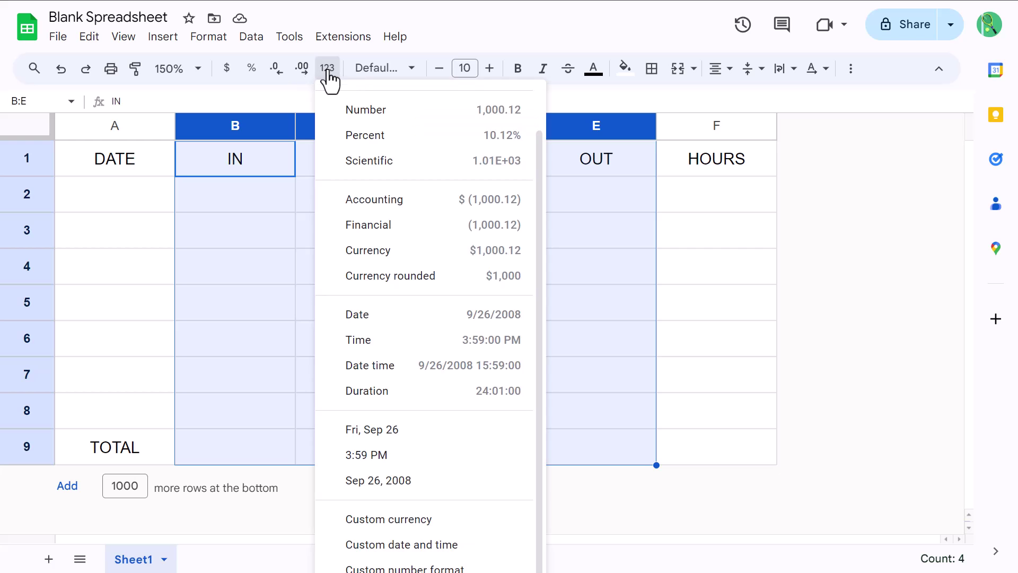
{"action": "left_click", "coordinate": [456, 546]}
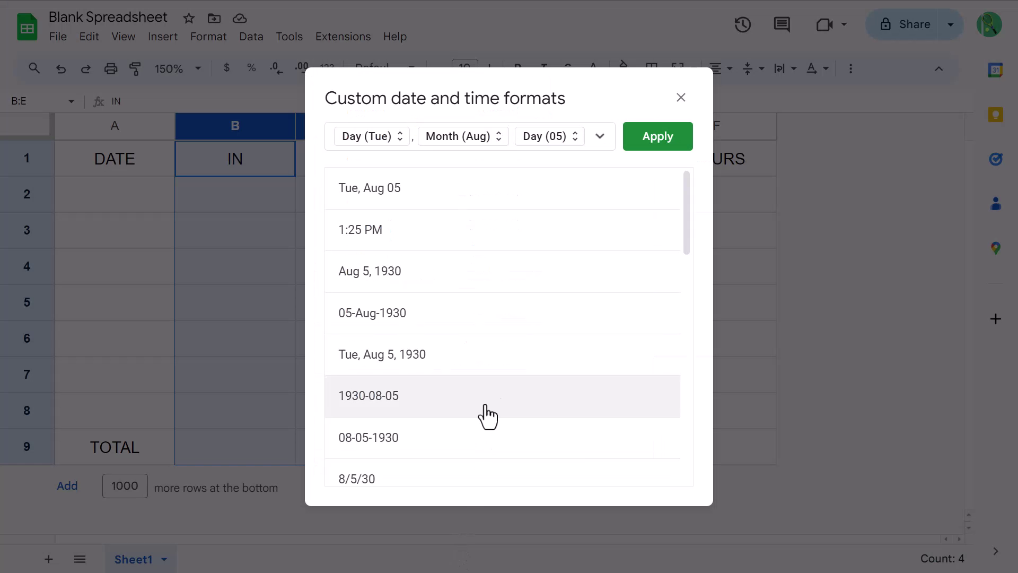
{"action": "scroll", "coordinate": [491, 395], "scroll_direction": "down", "scroll_amount": 5}
{"action": "scroll", "coordinate": [490, 395], "scroll_direction": "down", "scroll_amount": 5}
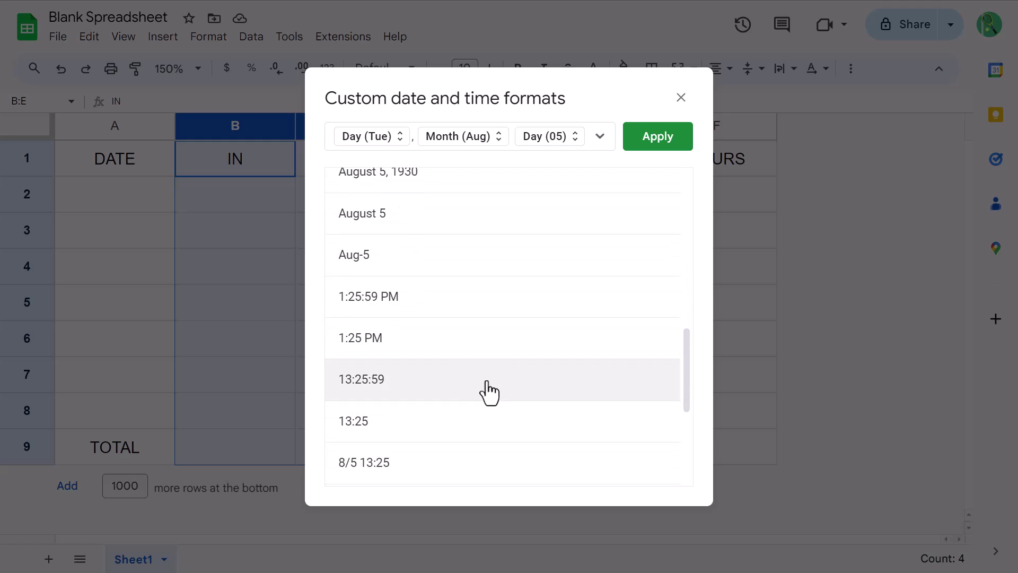
{"action": "left_click", "coordinate": [428, 346]}
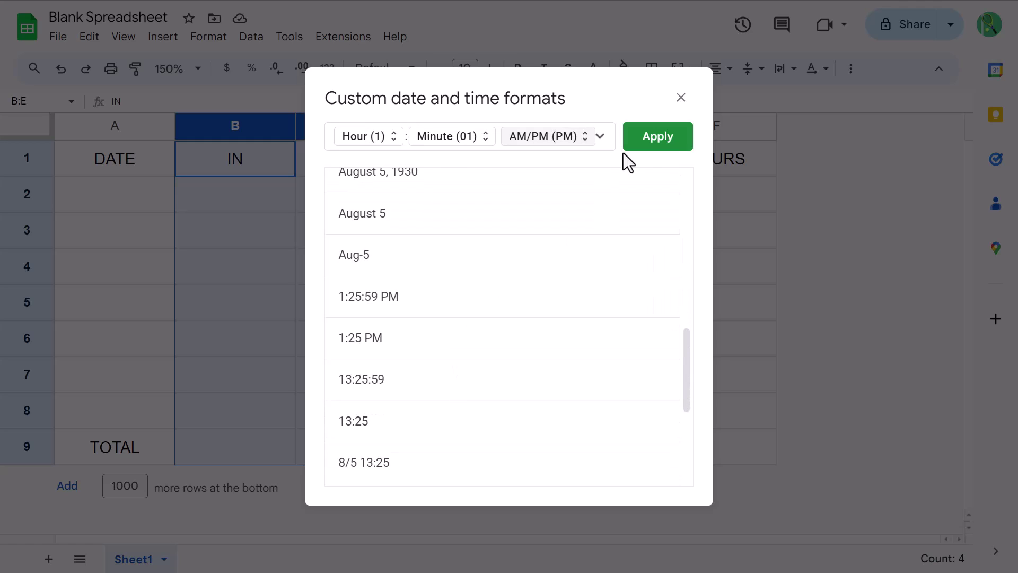
{"action": "left_click", "coordinate": [659, 139]}
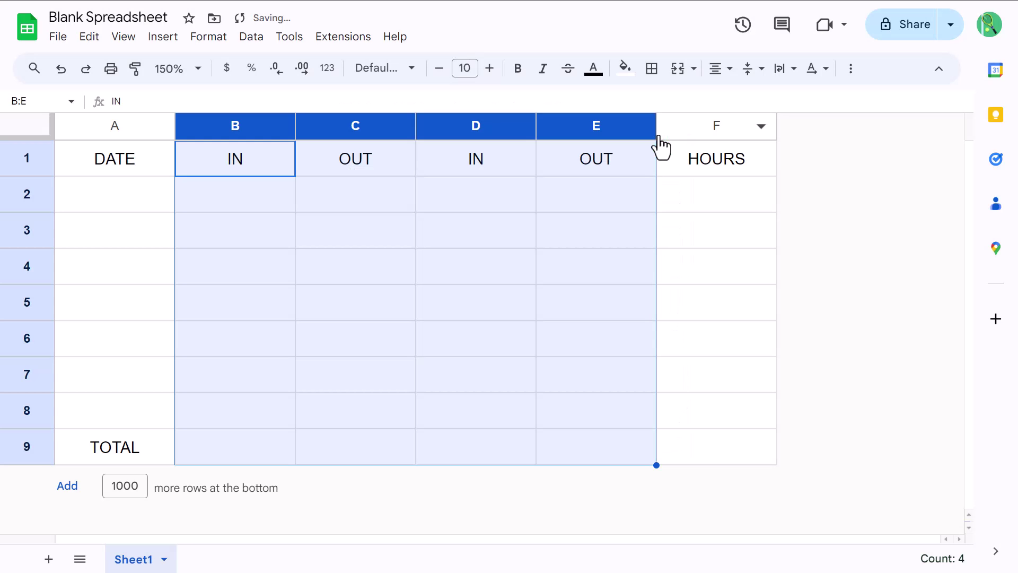
- Set column F to the Number format (1,000.12)
{"action": "left_click", "coordinate": [700, 126]}
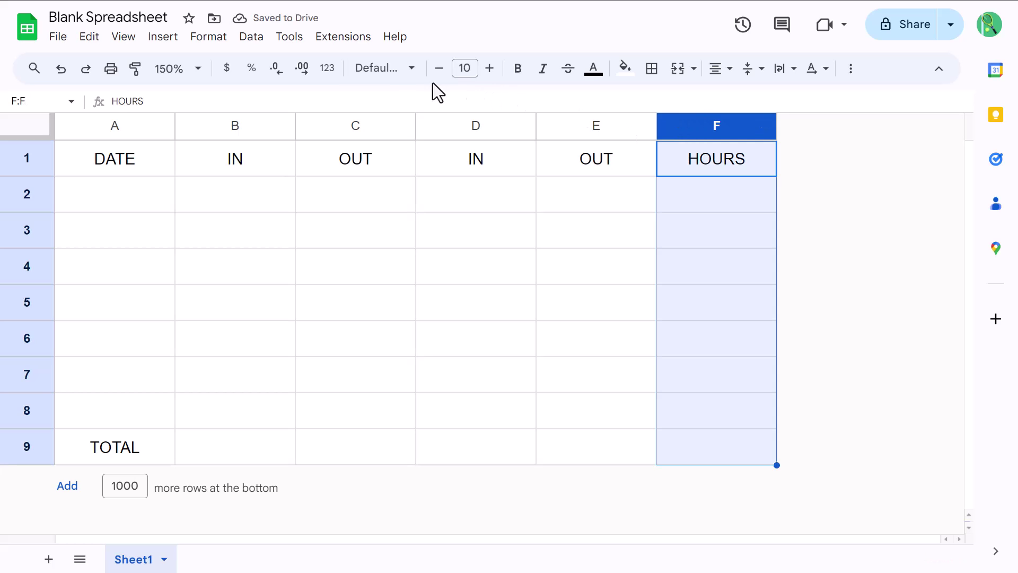
{"action": "left_click", "coordinate": [329, 74]}
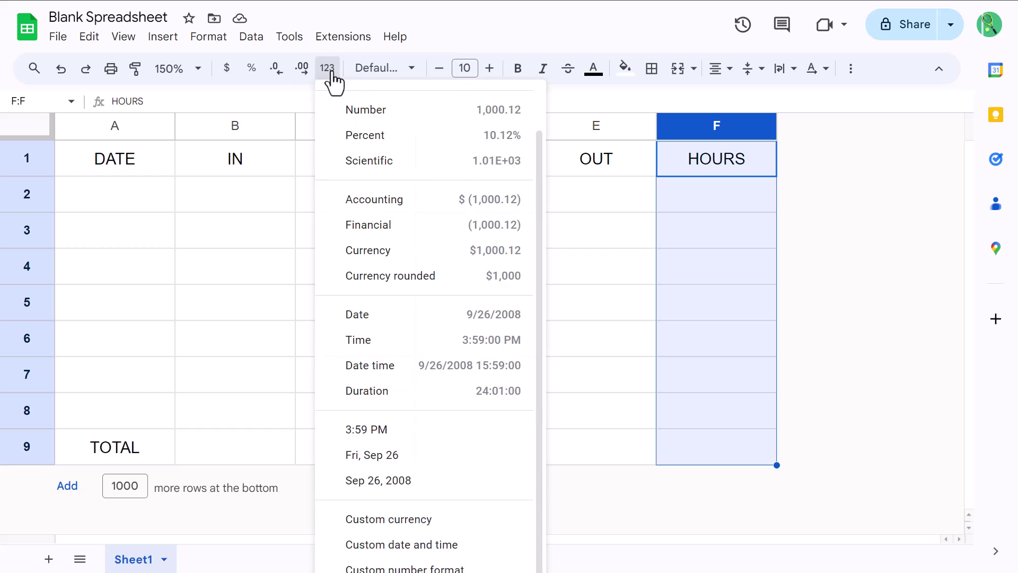
{"action": "left_click", "coordinate": [427, 114]}
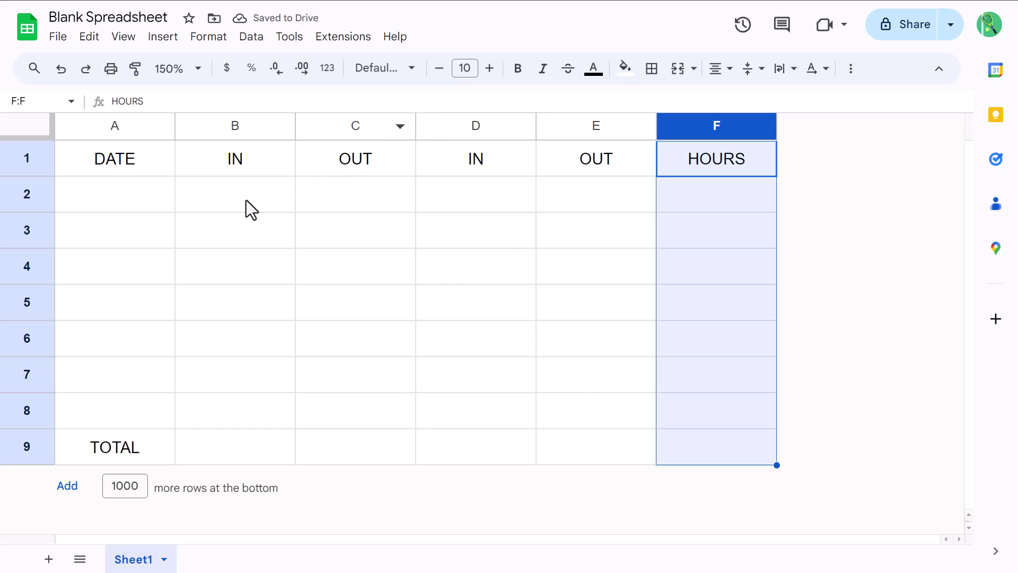
- Enter 6/3/2024 in A2 so it shows Mon, Jun 03
{"action": "left_click", "coordinate": [136, 195]}
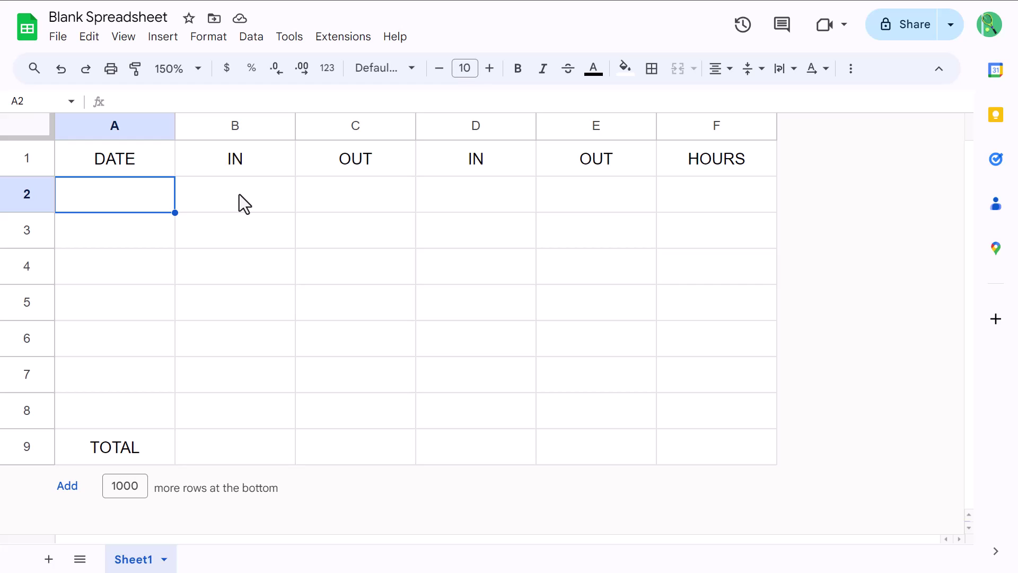
{"action": "type", "text": "6/3"}
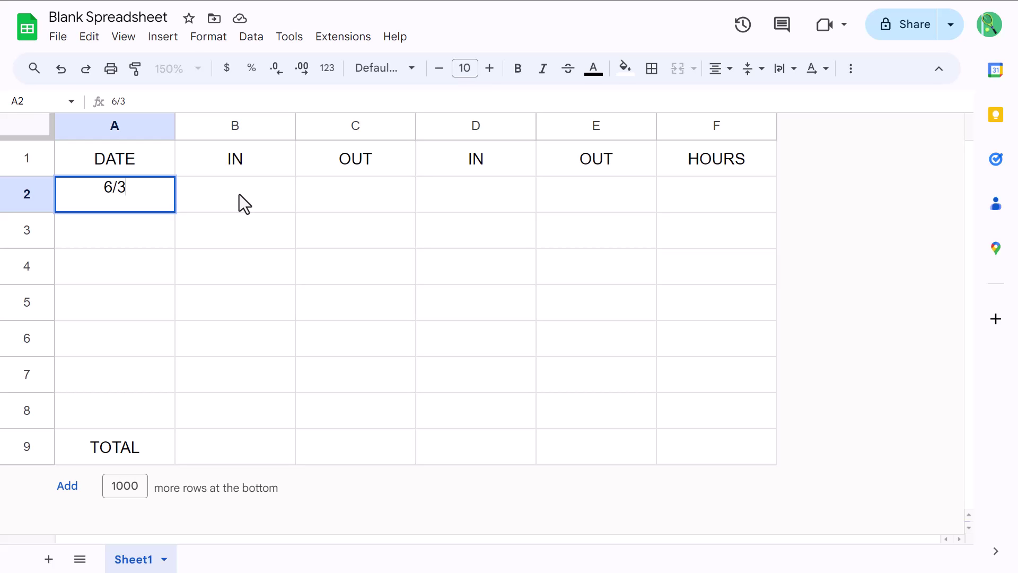
{"action": "type", "text": "/2024"}
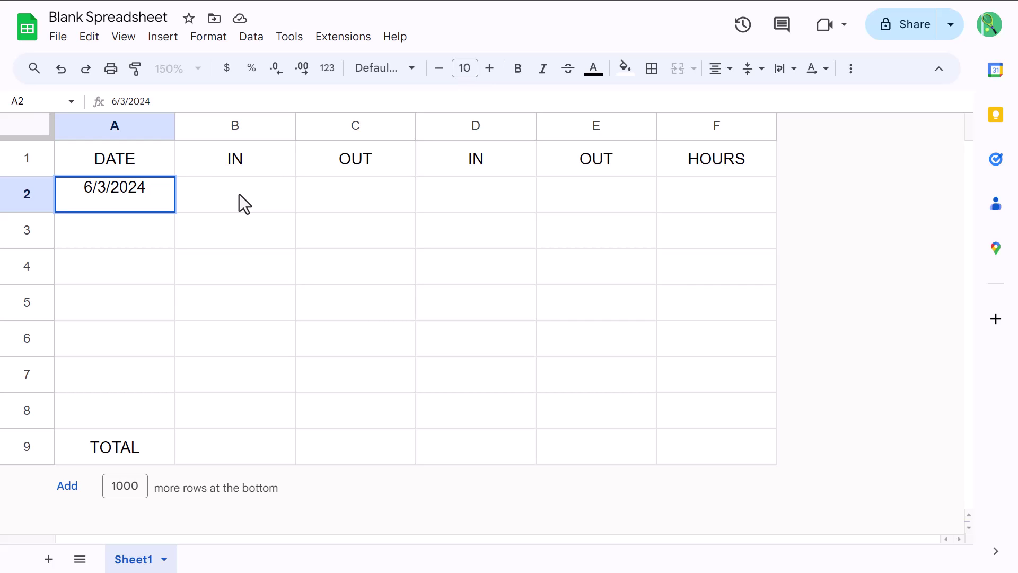
{"action": "key", "text": "Return"}
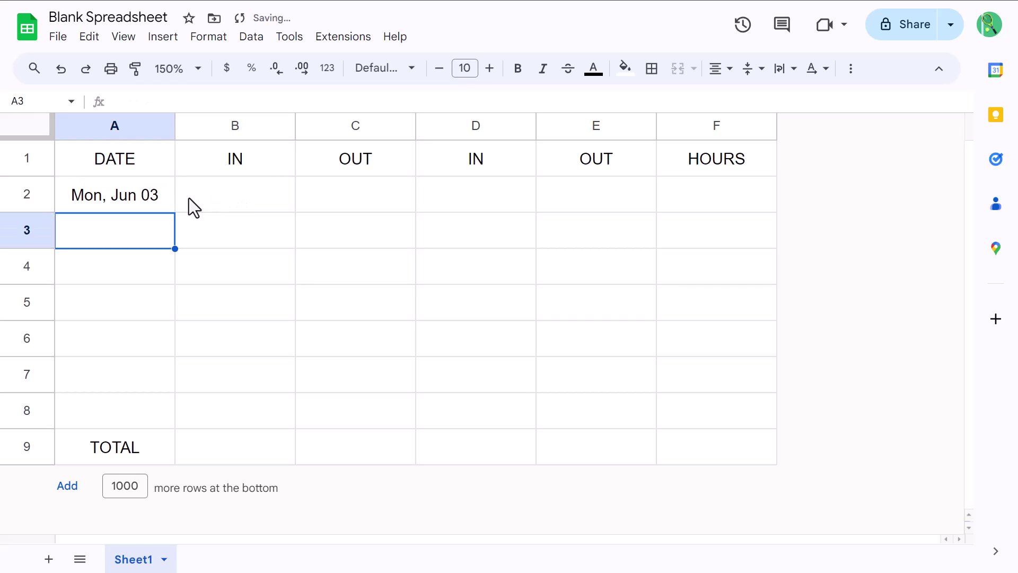
{"action": "left_click", "coordinate": [156, 196]}
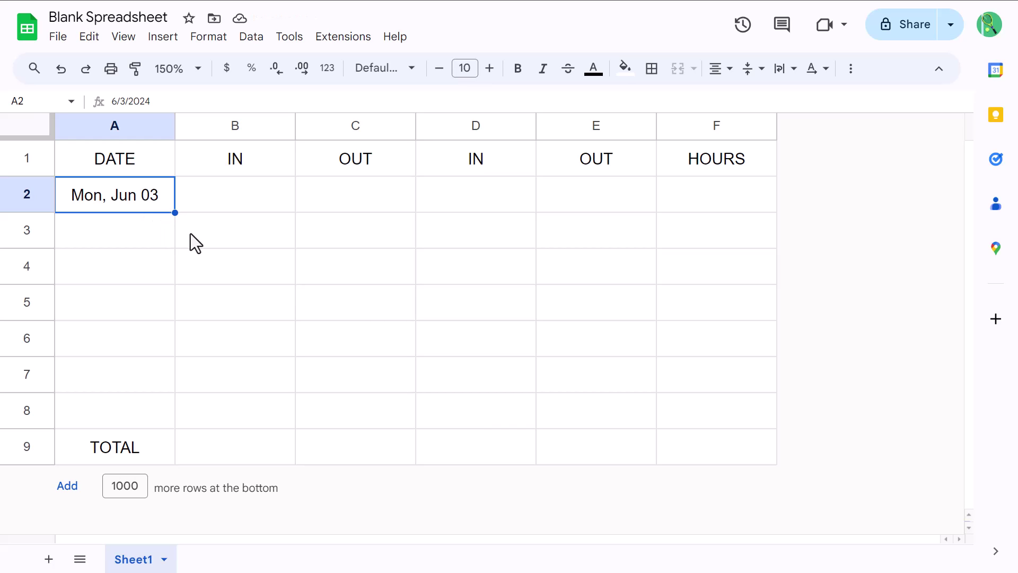
- Enter =A2+1 in A3 and fill it down to A8, giving Jun 04 through Jun 09
{"action": "left_click", "coordinate": [151, 237]}
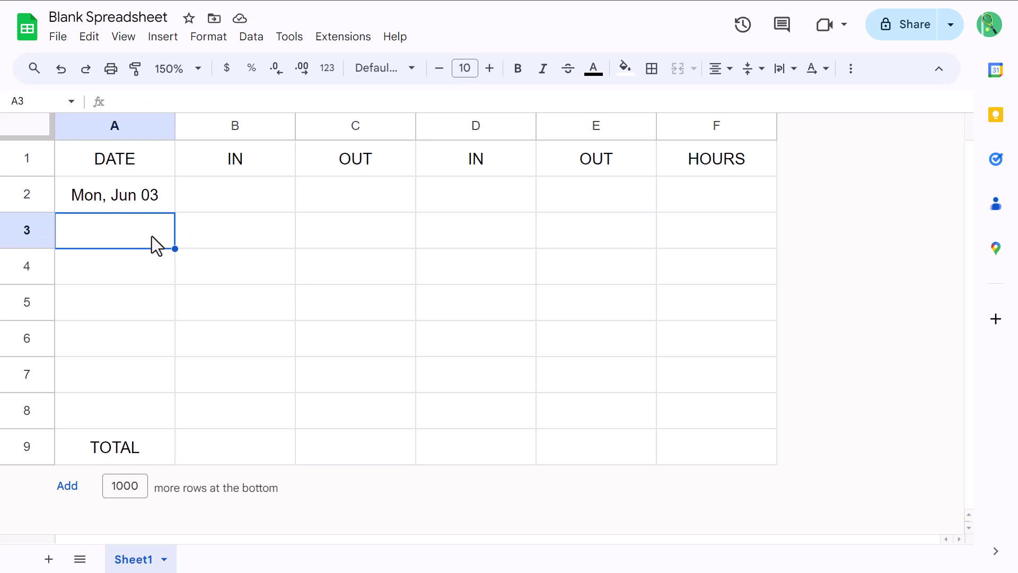
{"action": "left_click", "coordinate": [362, 102]}
{"action": "type", "text": "="}
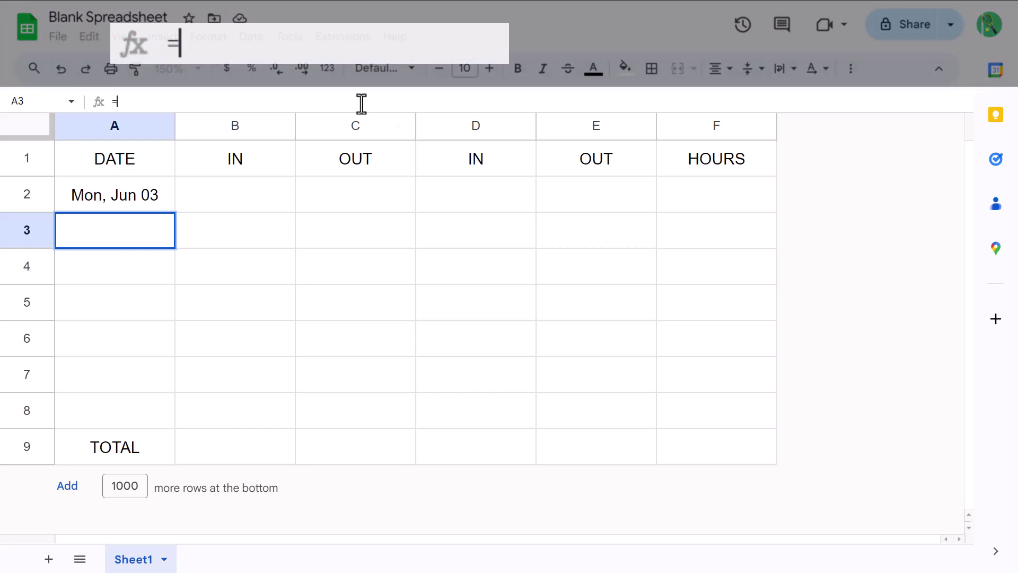
{"action": "left_click", "coordinate": [168, 188]}
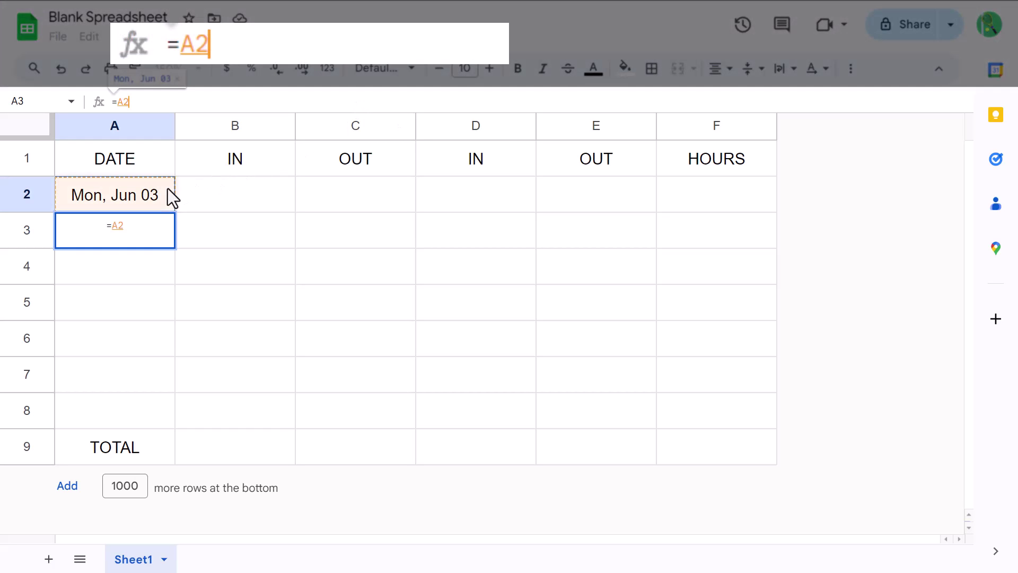
{"action": "type", "text": "+1"}
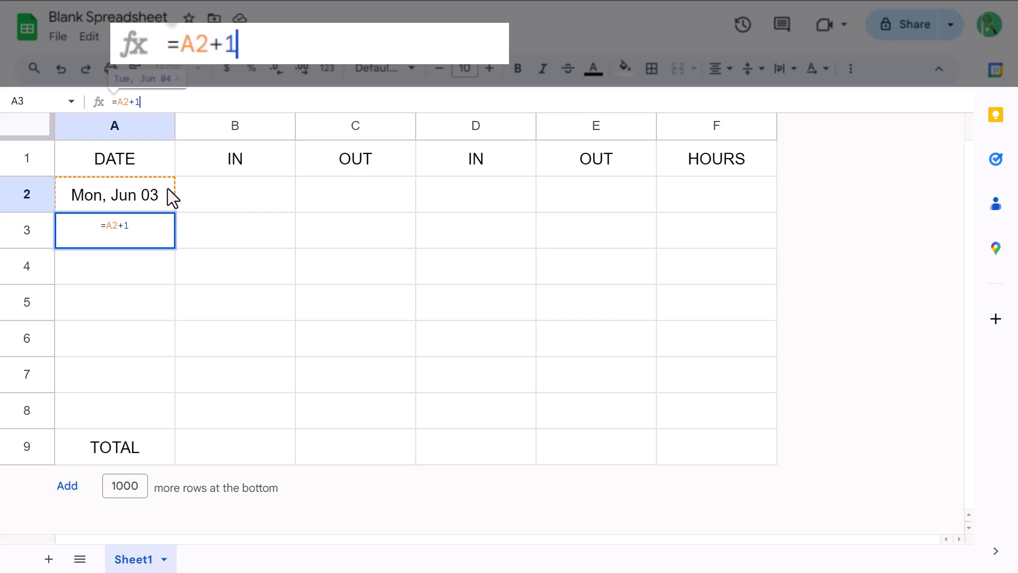
{"action": "key", "text": "Return"}
{"action": "left_click", "coordinate": [139, 234]}
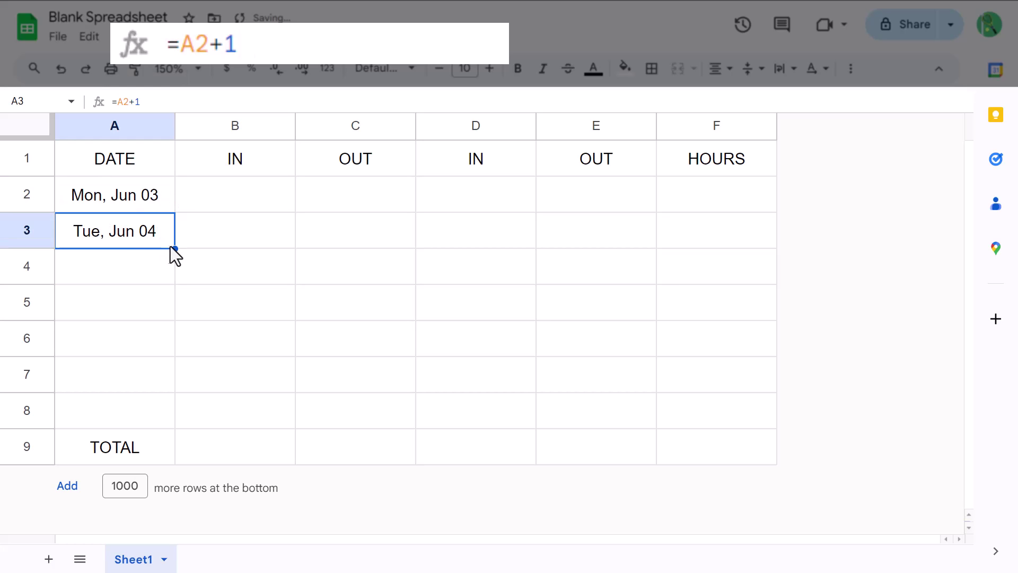
{"action": "left_click_drag", "start_coordinate": [175, 250], "coordinate": [172, 409]}
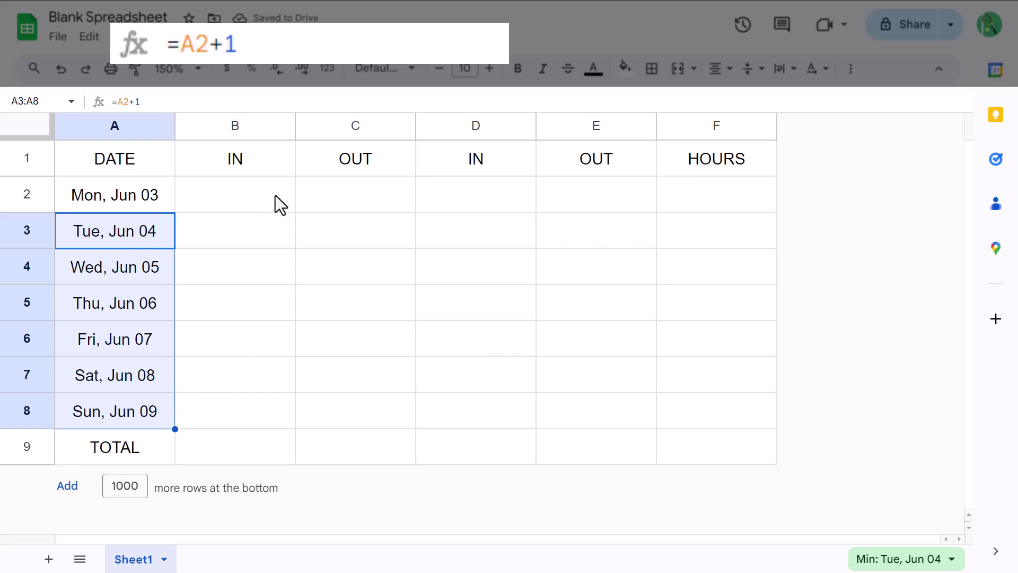
{"action": "left_click", "coordinate": [154, 228]}
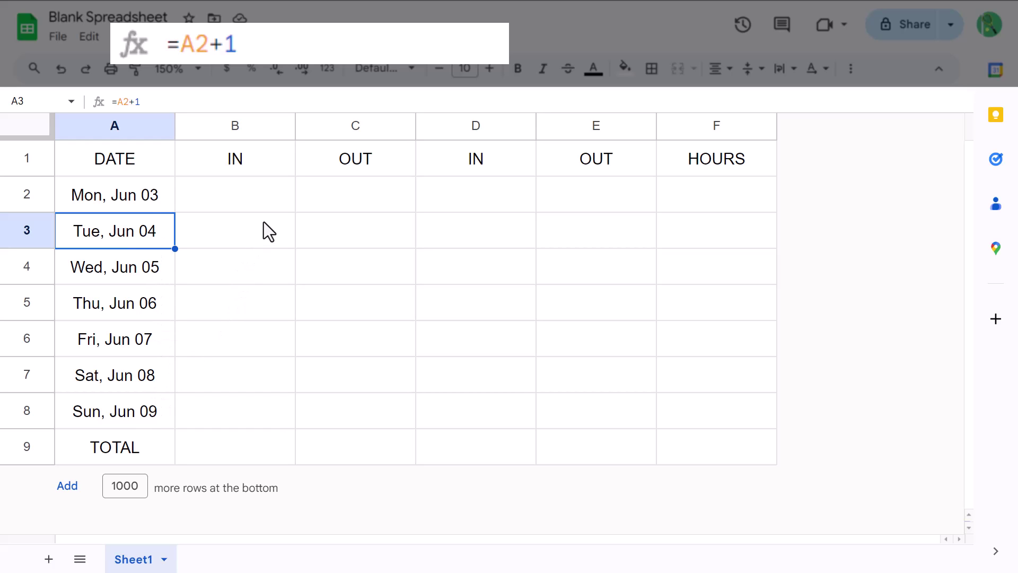
- Enter 8 am, 12 pm, 1 pm and 5 pm into B2:E2
{"action": "left_click", "coordinate": [257, 196]}
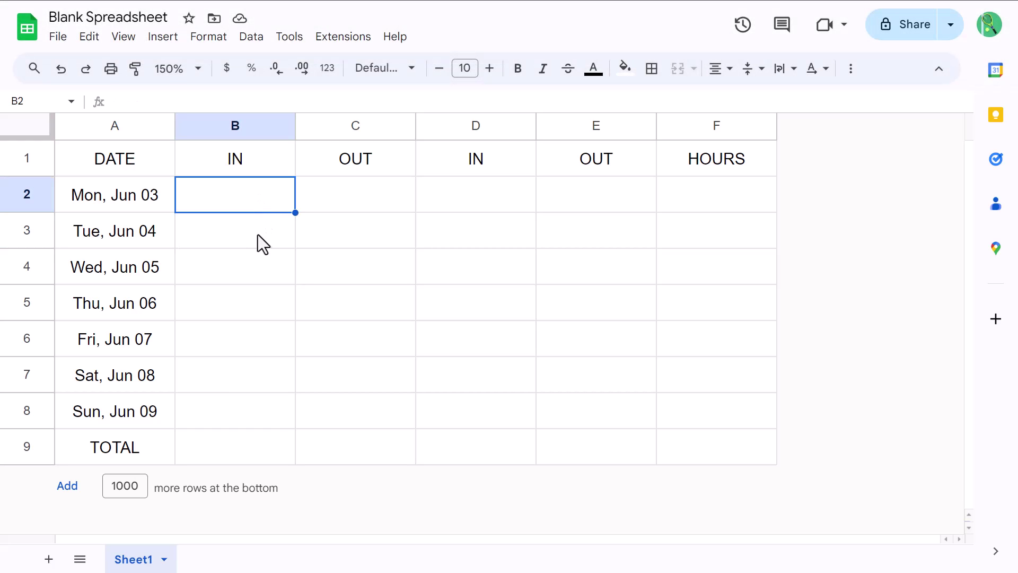
{"action": "type", "text": "8 am"}
{"action": "key", "text": "Tab"}
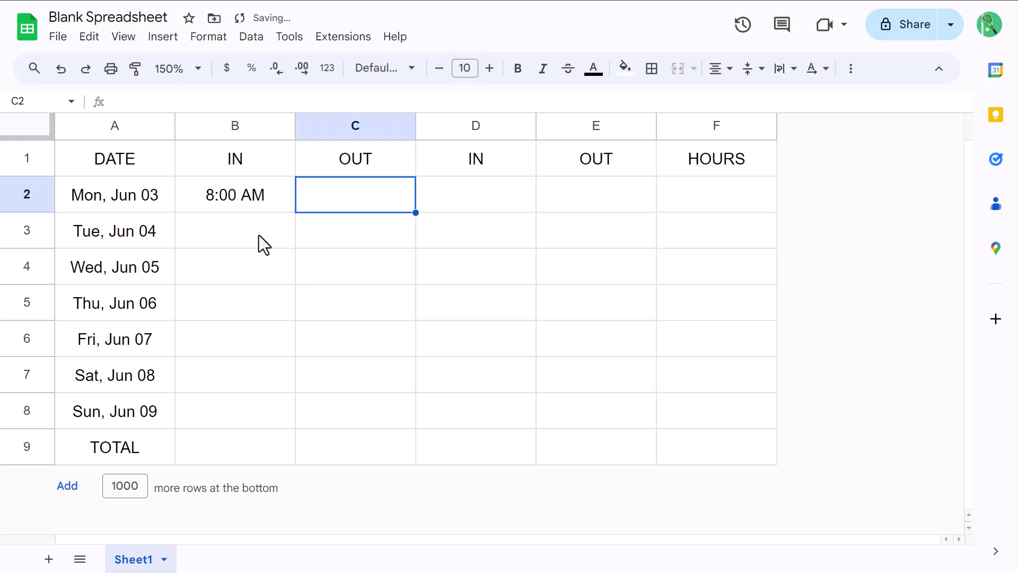
{"action": "type", "text": "12 pm"}
{"action": "key", "text": "Tab"}
{"action": "type", "text": "1 pm"}
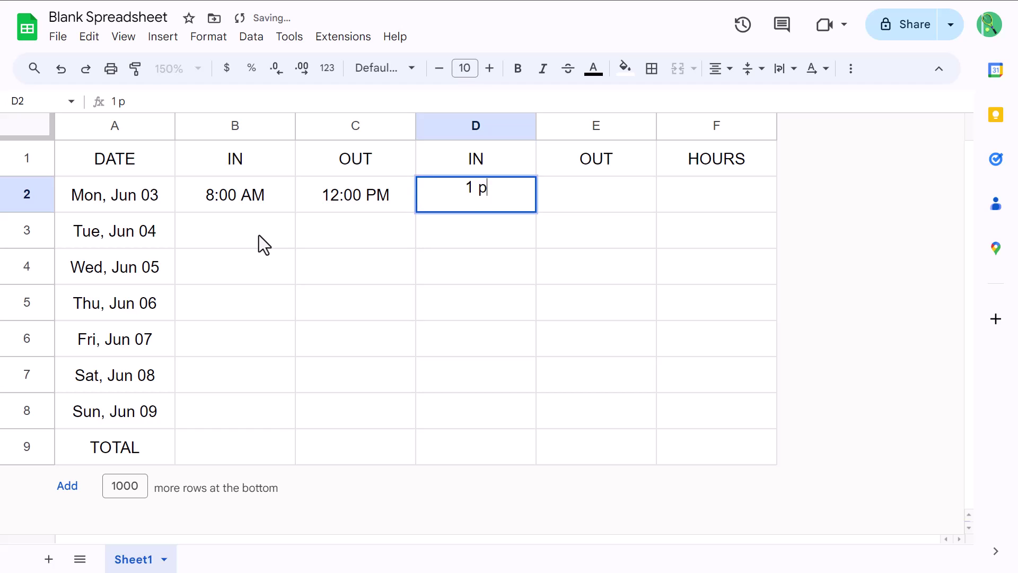
{"action": "key", "text": "Tab"}
{"action": "type", "text": "5 pm"}
{"action": "key", "text": "Tab"}
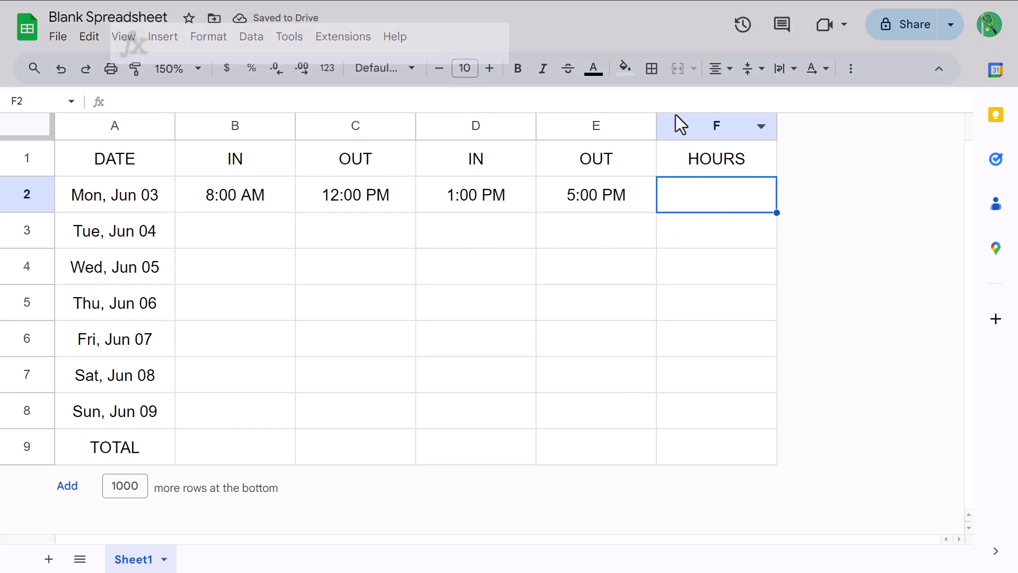
- Enter =((C2-B2)+(E2-D2))*24 in F2 so Monday's hours show 8.00
{"action": "left_click", "coordinate": [677, 102]}
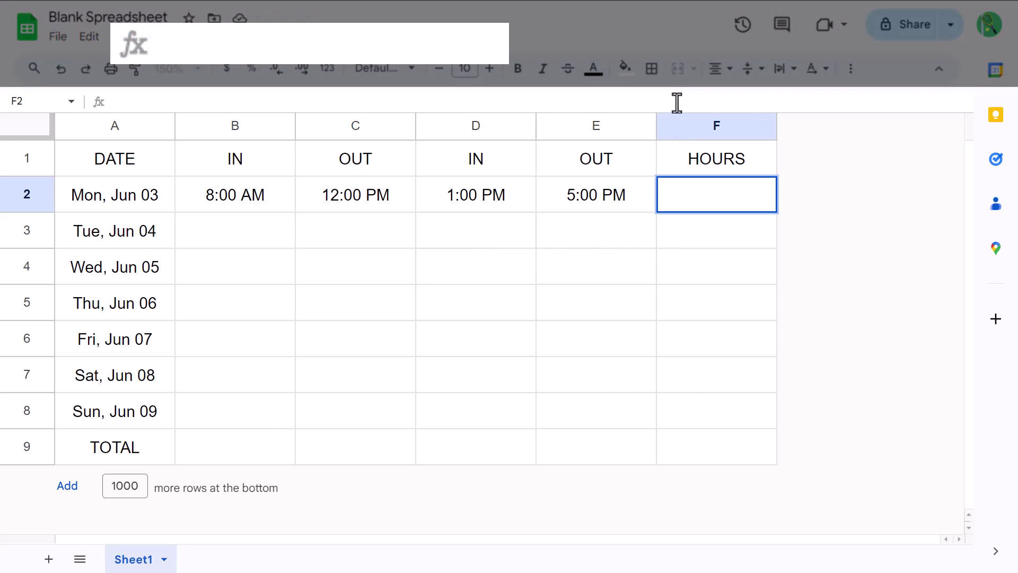
{"action": "type", "text": "=(("}
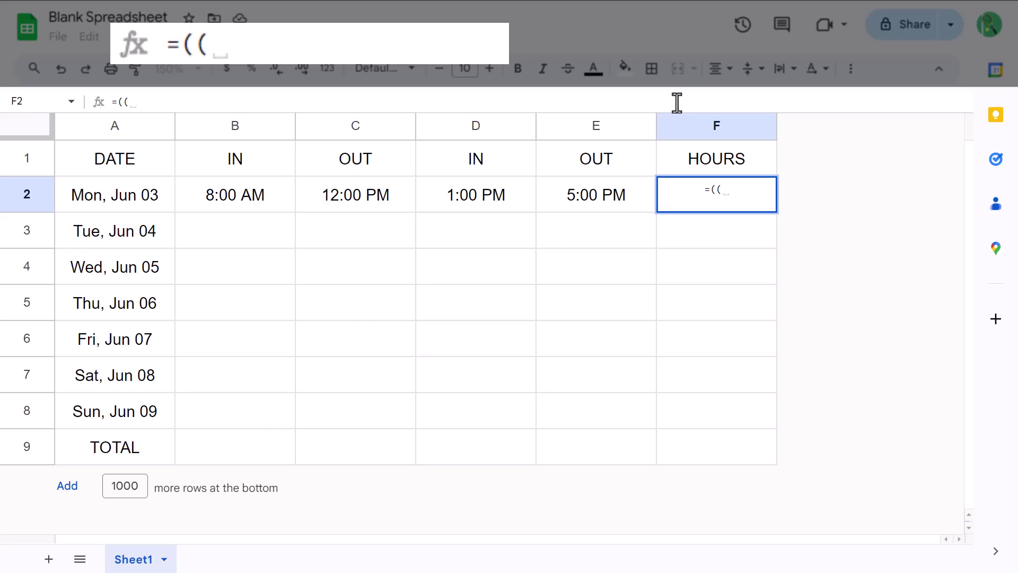
{"action": "left_click", "coordinate": [340, 196]}
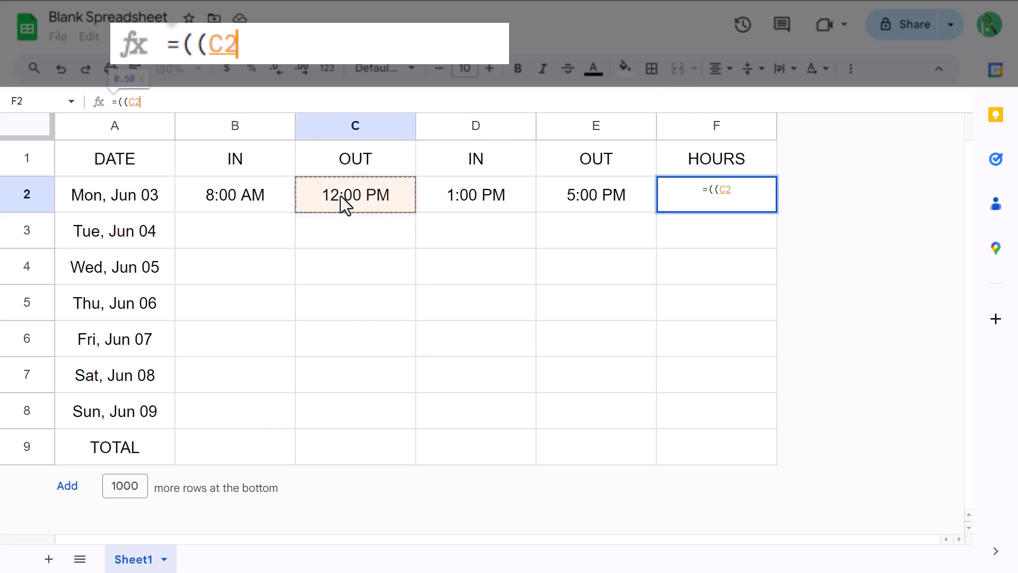
{"action": "type", "text": "-"}
{"action": "left_click", "coordinate": [253, 203]}
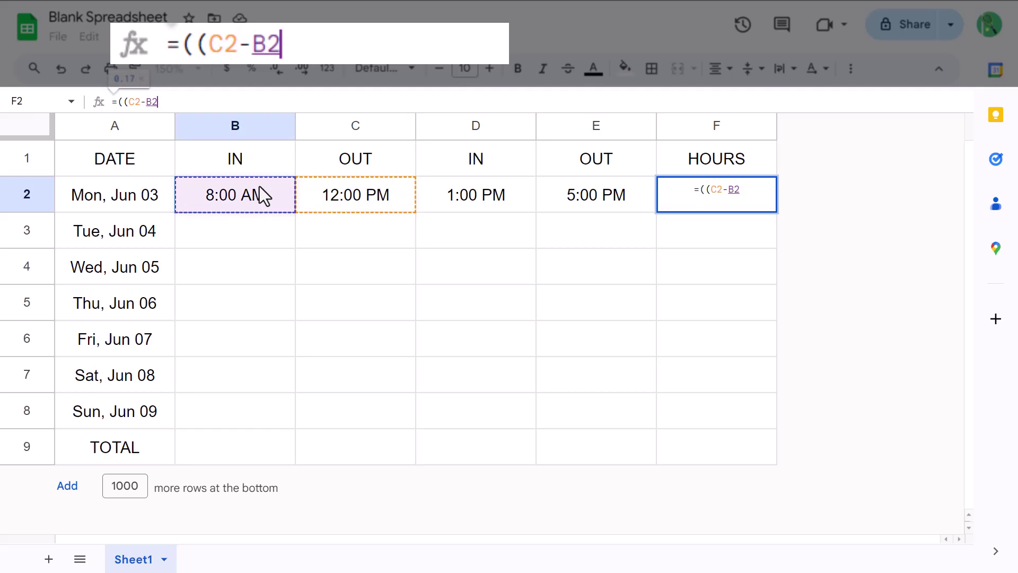
{"action": "type", "text": ")"}
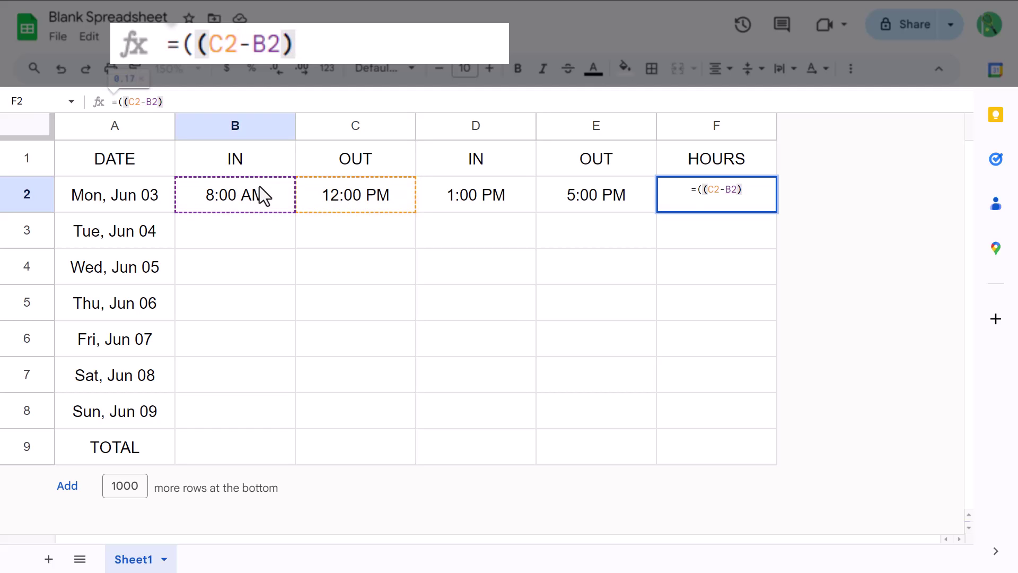
{"action": "type", "text": "+("}
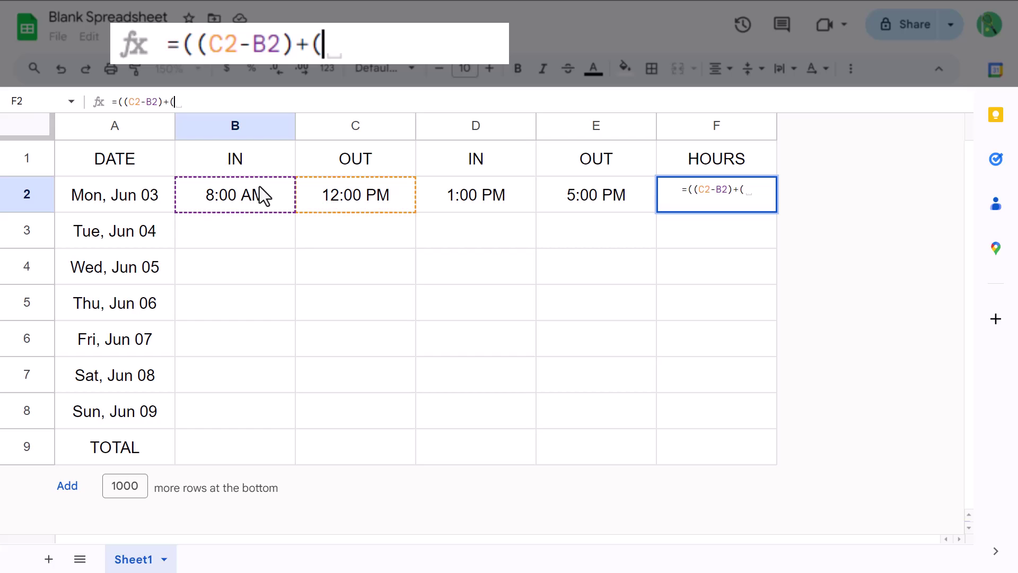
{"action": "left_click", "coordinate": [549, 202]}
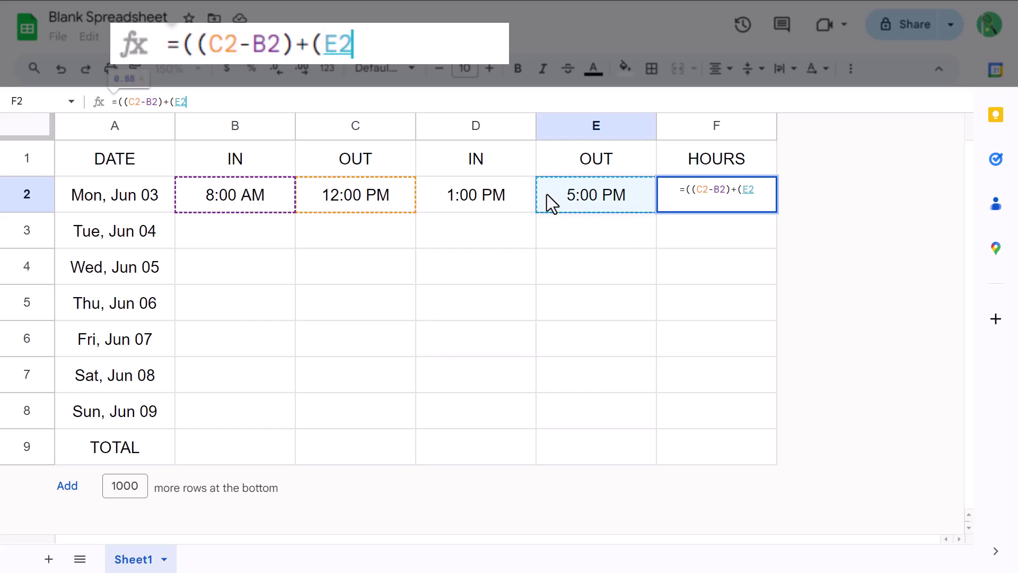
{"action": "type", "text": "-"}
{"action": "left_click", "coordinate": [485, 195]}
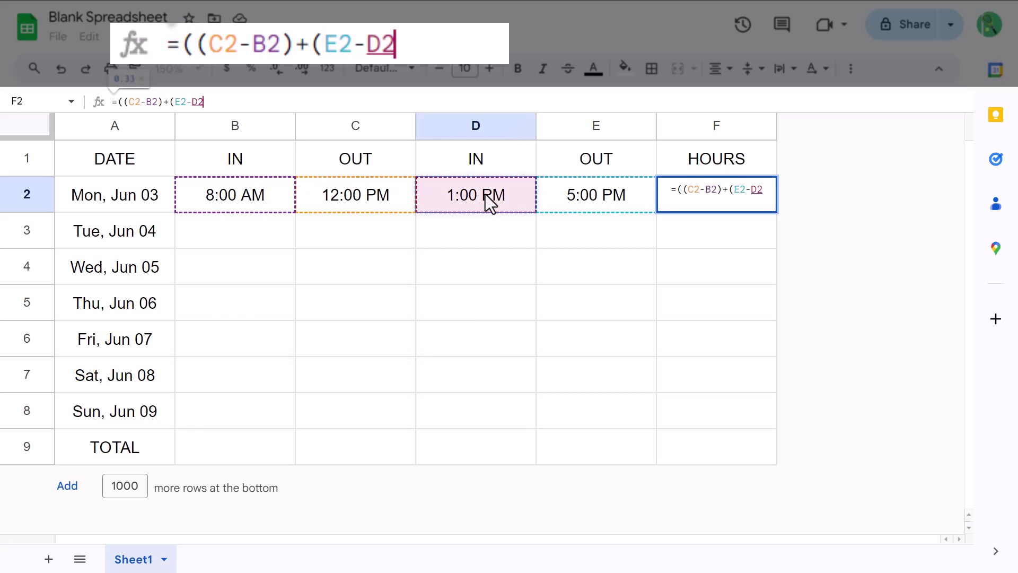
{"action": "type", "text": ")"}
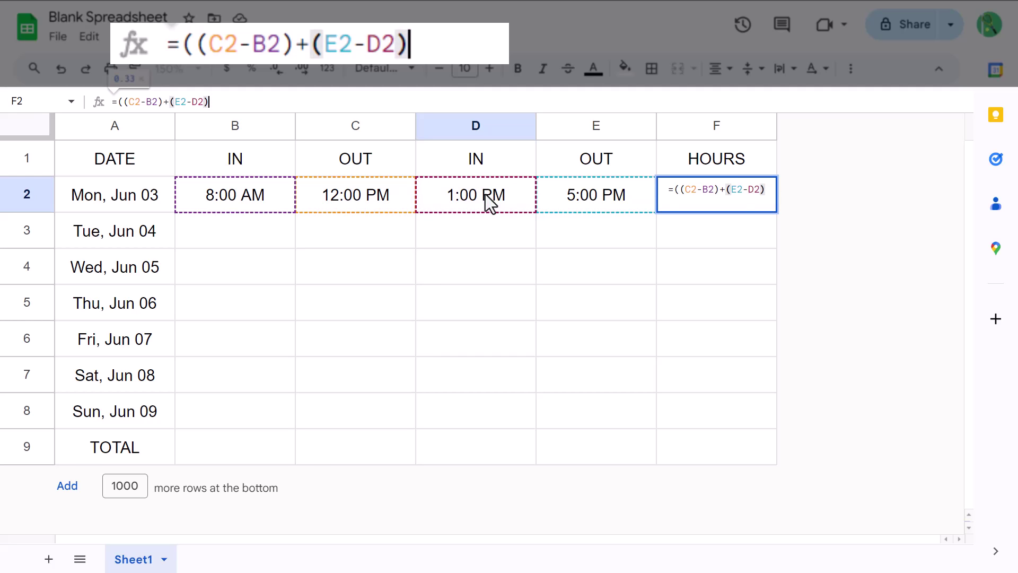
{"action": "type", "text": ")"}
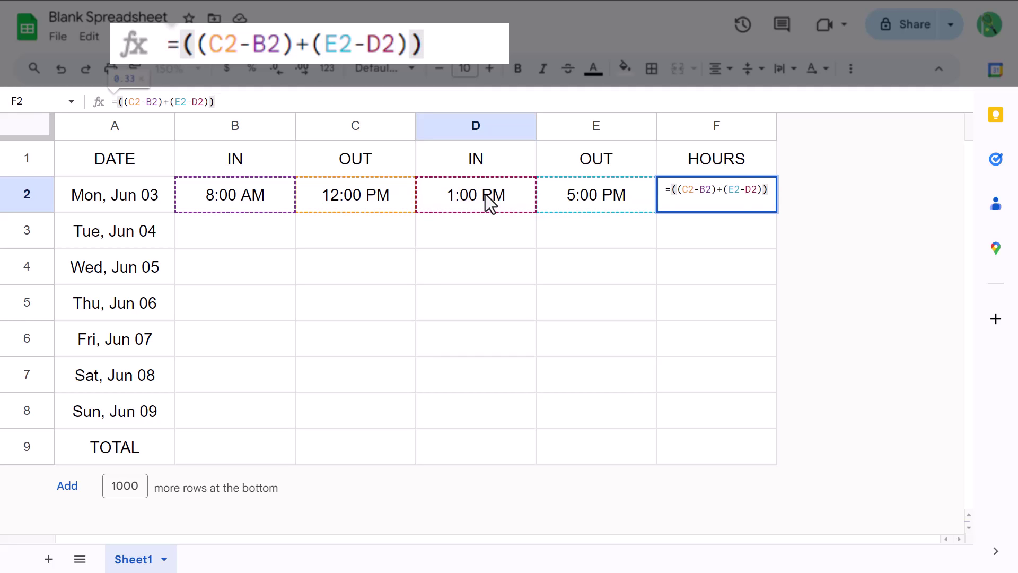
{"action": "type", "text": "*24"}
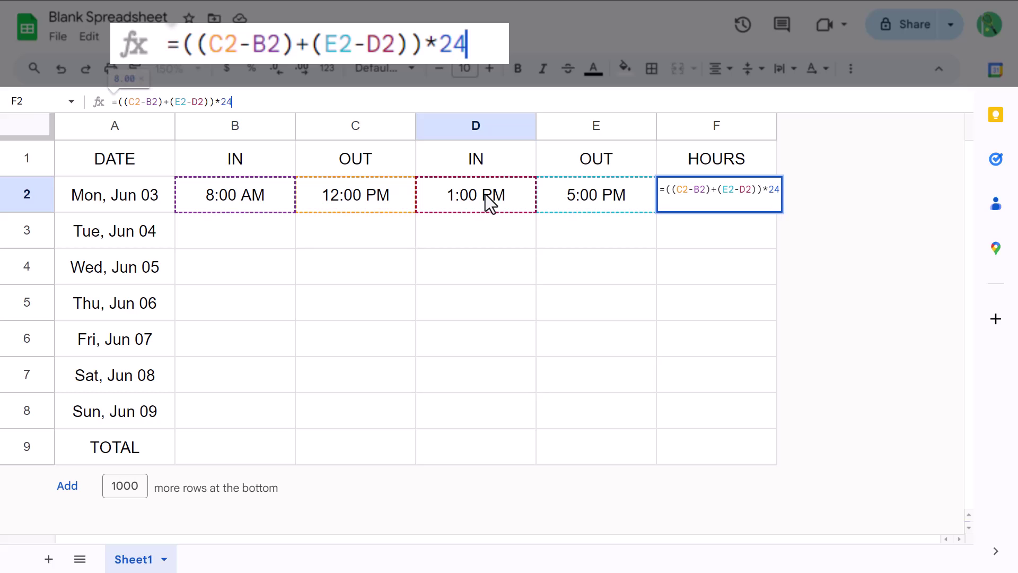
{"action": "key", "text": "Return"}
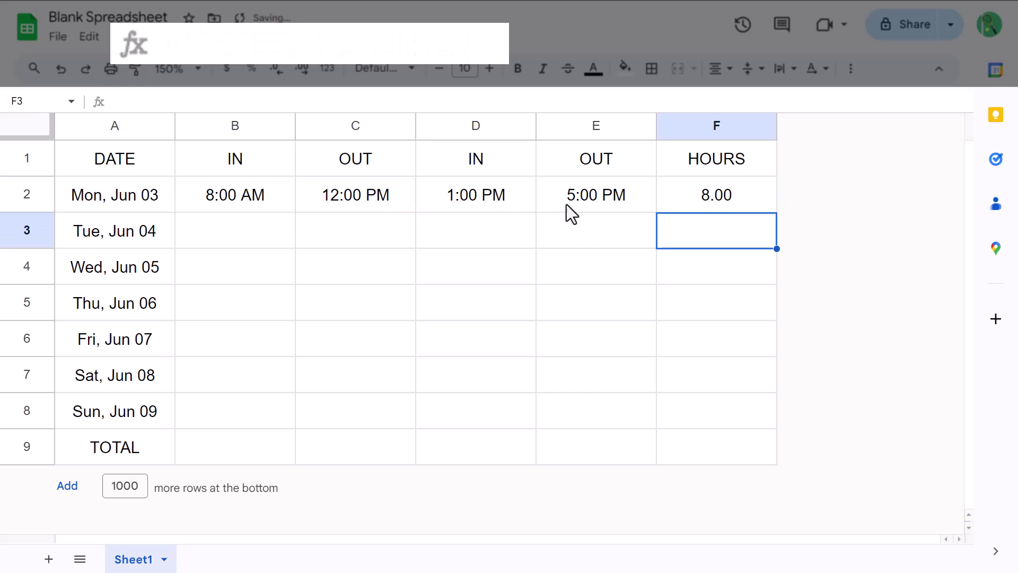
{"action": "left_click", "coordinate": [747, 196]}
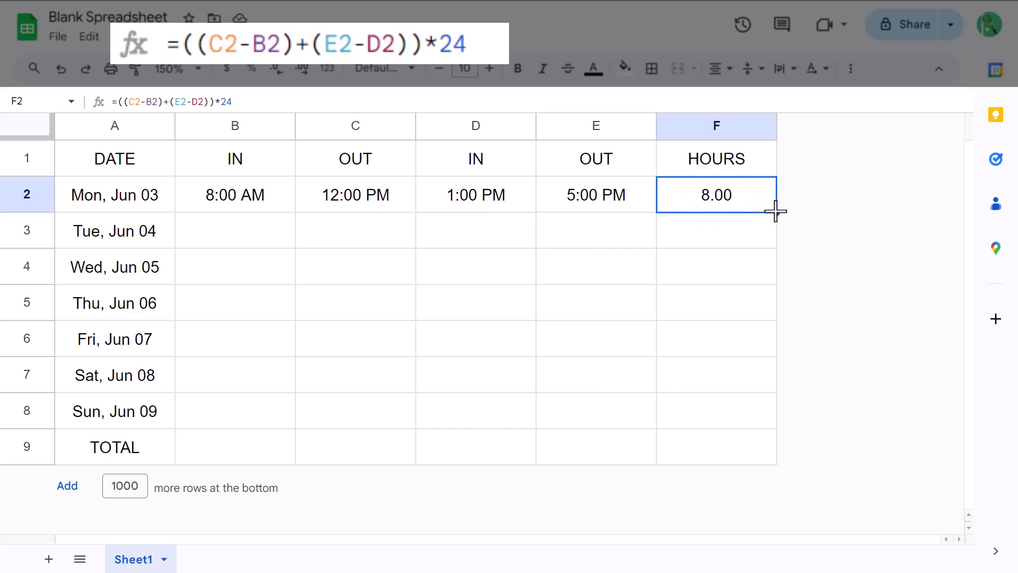
- Fill the hours formula down to F8 and put =SUM(F2:F8) in F9, totalling 8.00
{"action": "left_click_drag", "start_coordinate": [776, 214], "coordinate": [770, 401]}
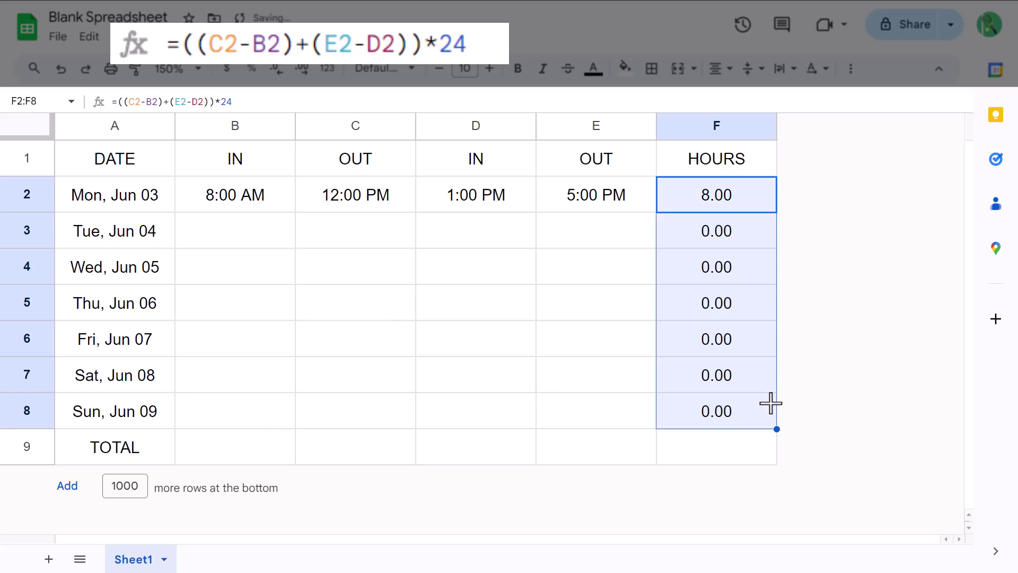
{"action": "left_click", "coordinate": [764, 415]}
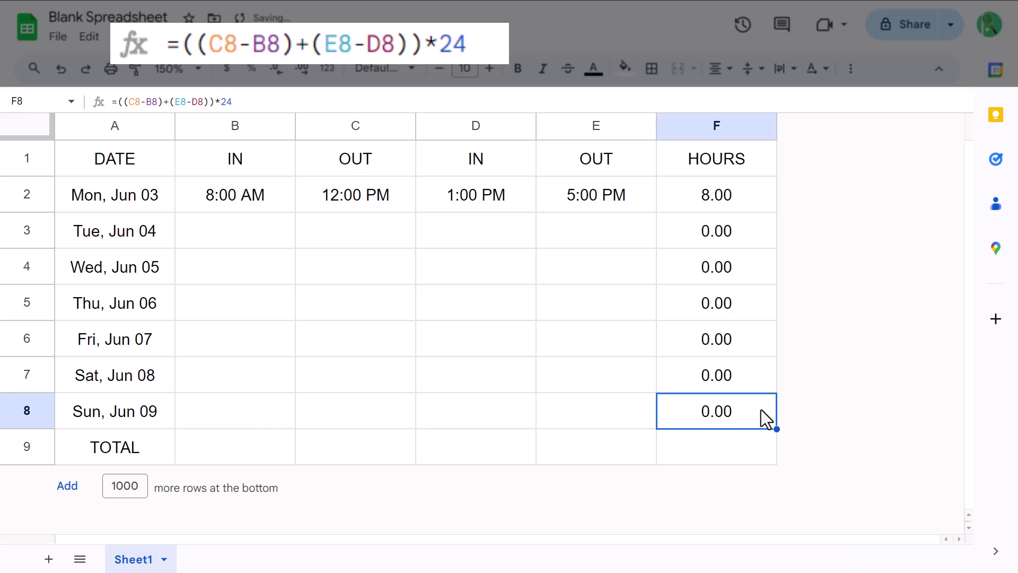
{"action": "left_click", "coordinate": [743, 447]}
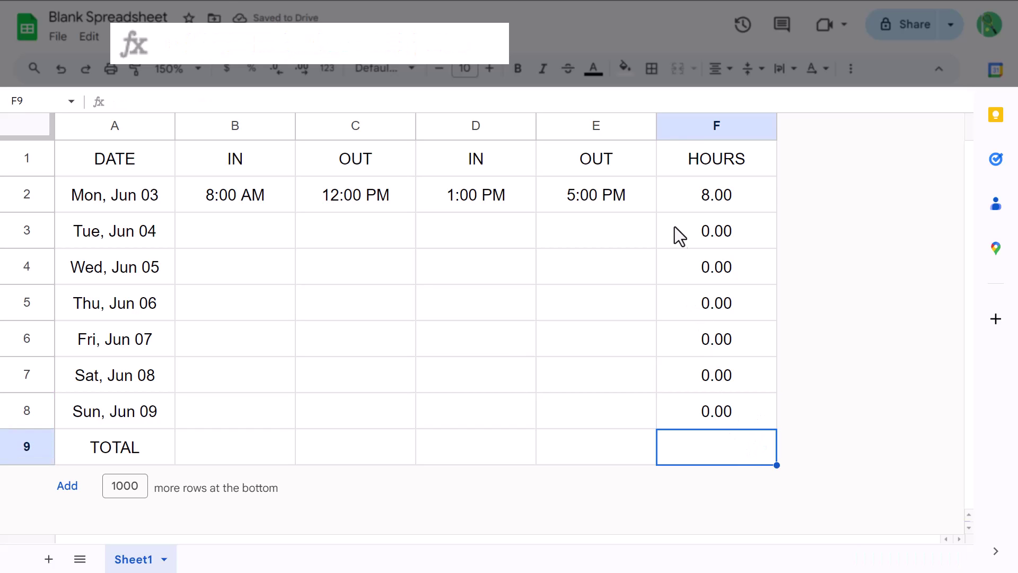
{"action": "left_click", "coordinate": [692, 104]}
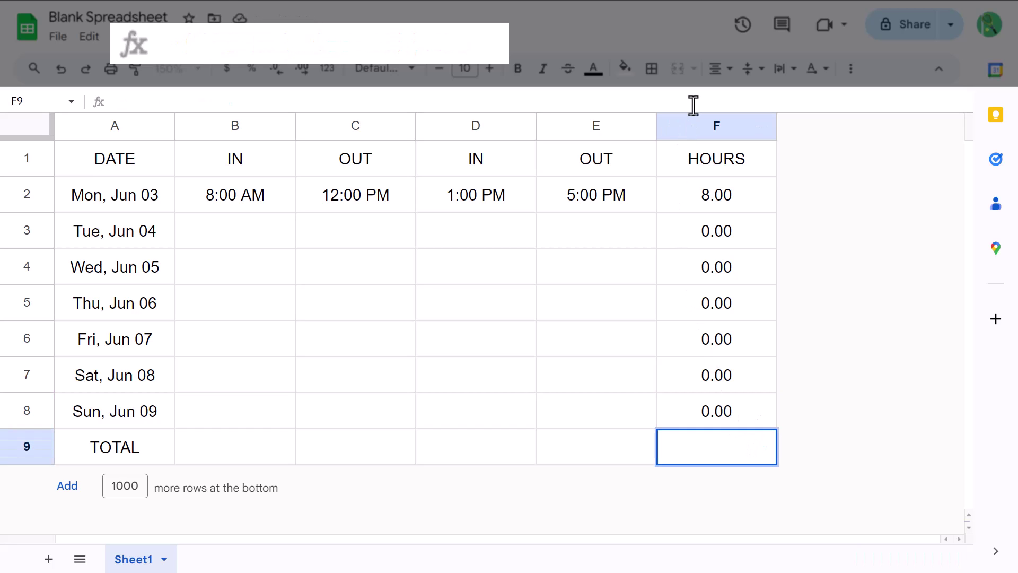
{"action": "type", "text": "=sum"}
{"action": "key", "text": "Tab"}
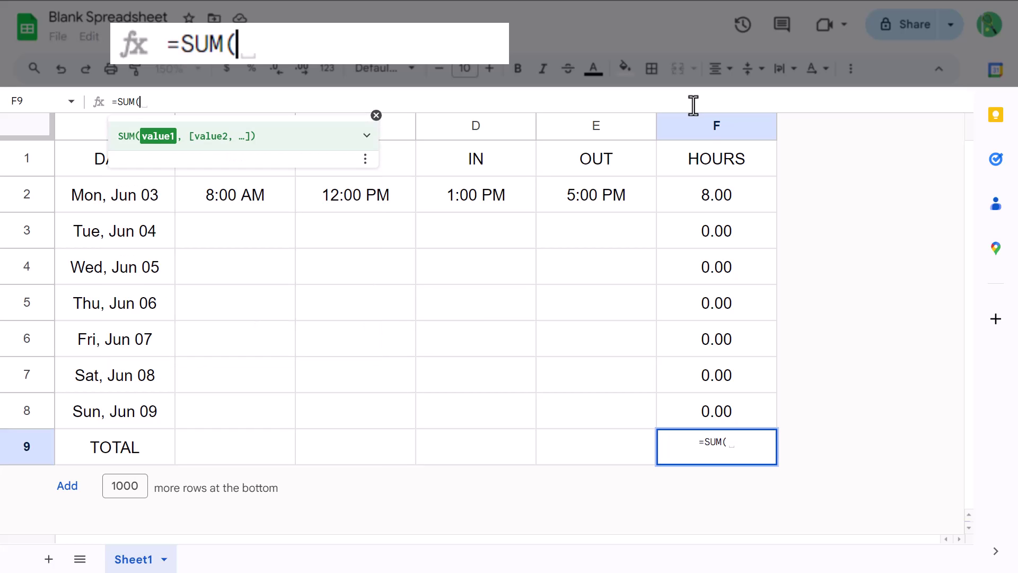
{"action": "left_click_drag", "start_coordinate": [707, 182], "coordinate": [697, 412]}
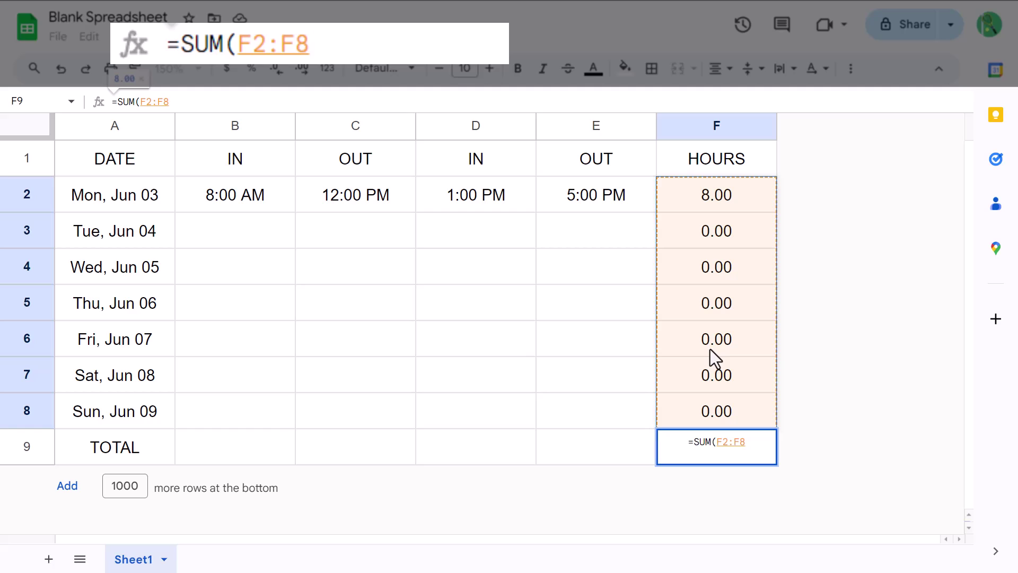
{"action": "type", "text": ")"}
{"action": "key", "text": "Return"}
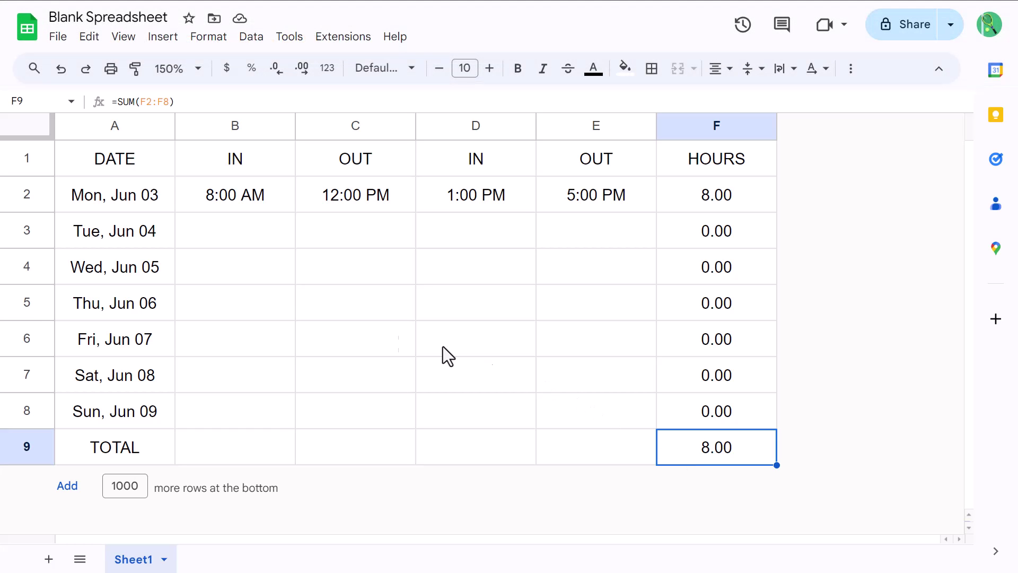
- Make the header row bold with a light green fill
{"action": "left_click", "coordinate": [29, 158]}
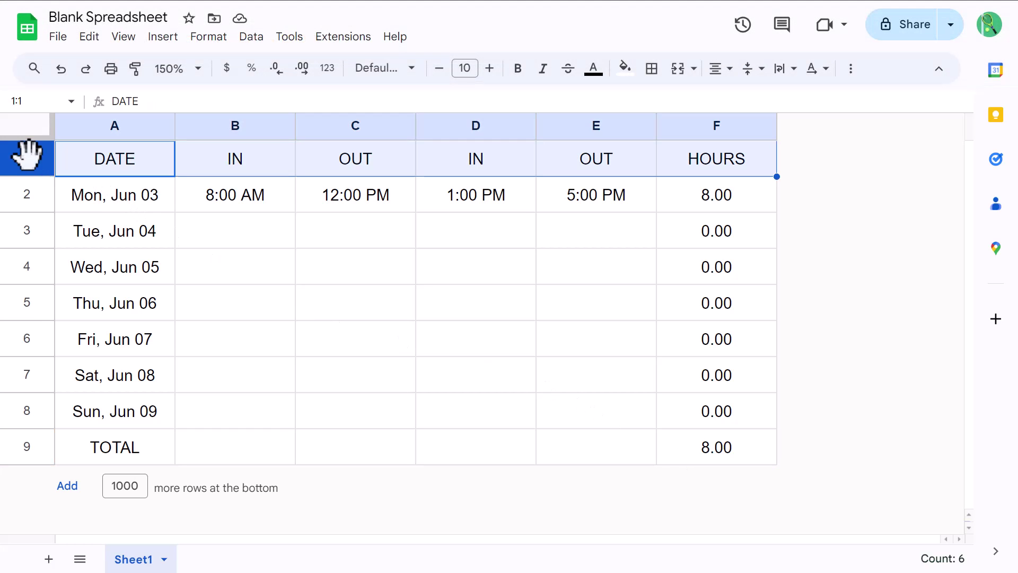
{"action": "left_click", "coordinate": [517, 77]}
{"action": "left_click", "coordinate": [623, 75]}
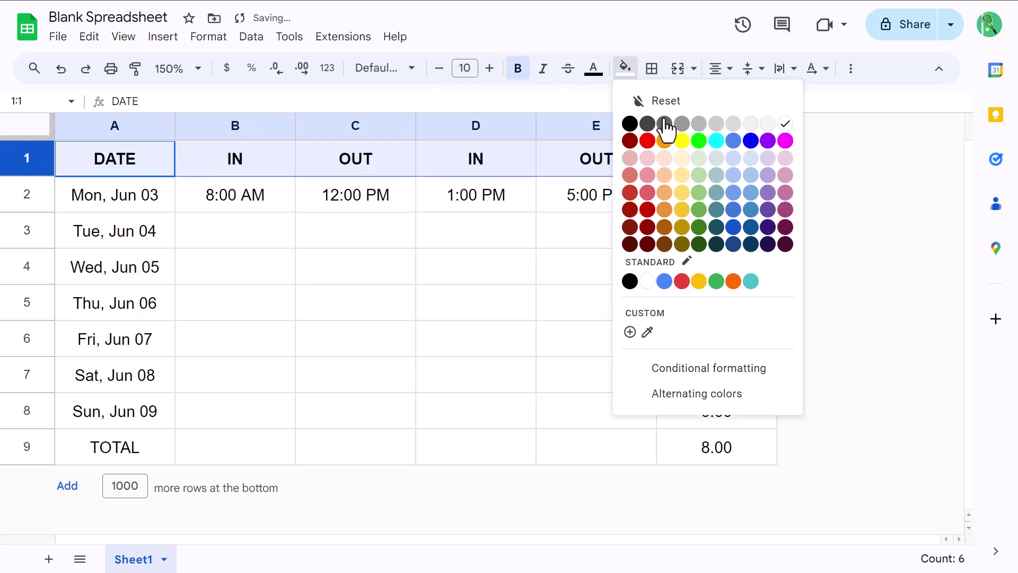
{"action": "left_click", "coordinate": [699, 158]}
{"action": "left_click", "coordinate": [608, 223]}
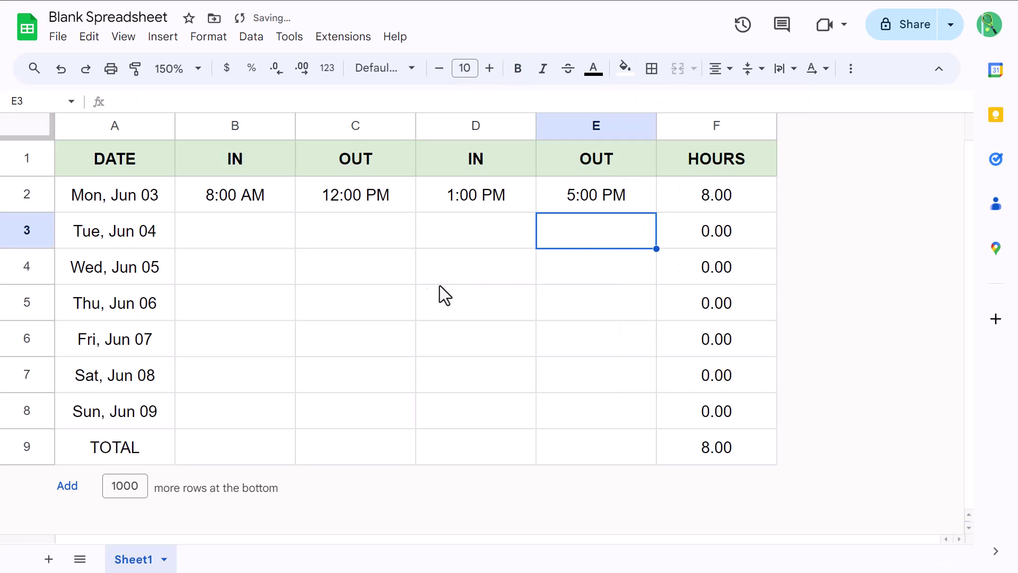
- Make the TOTAL row bold with a light blue fill
{"action": "left_click", "coordinate": [39, 443]}
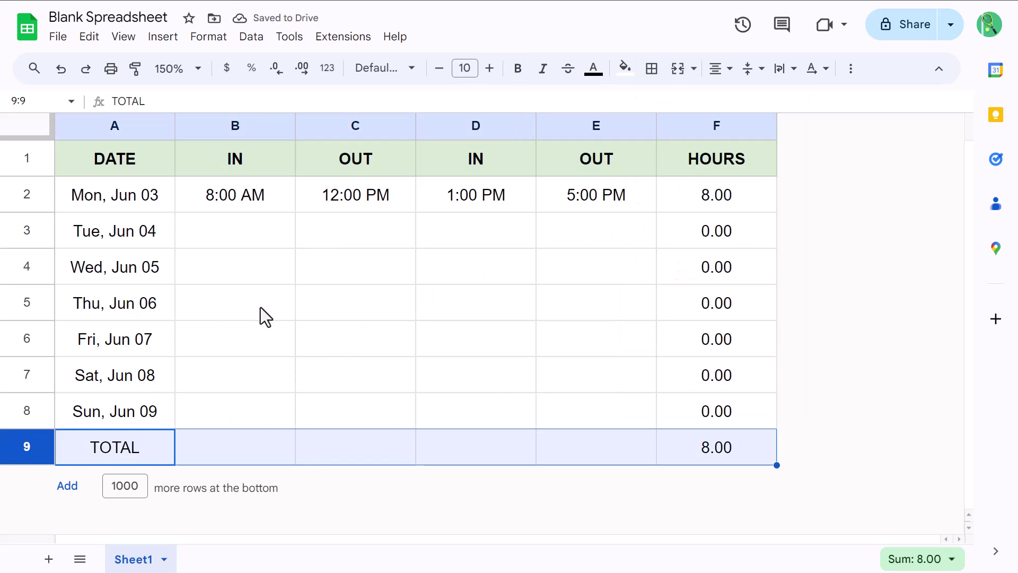
{"action": "left_click", "coordinate": [518, 69]}
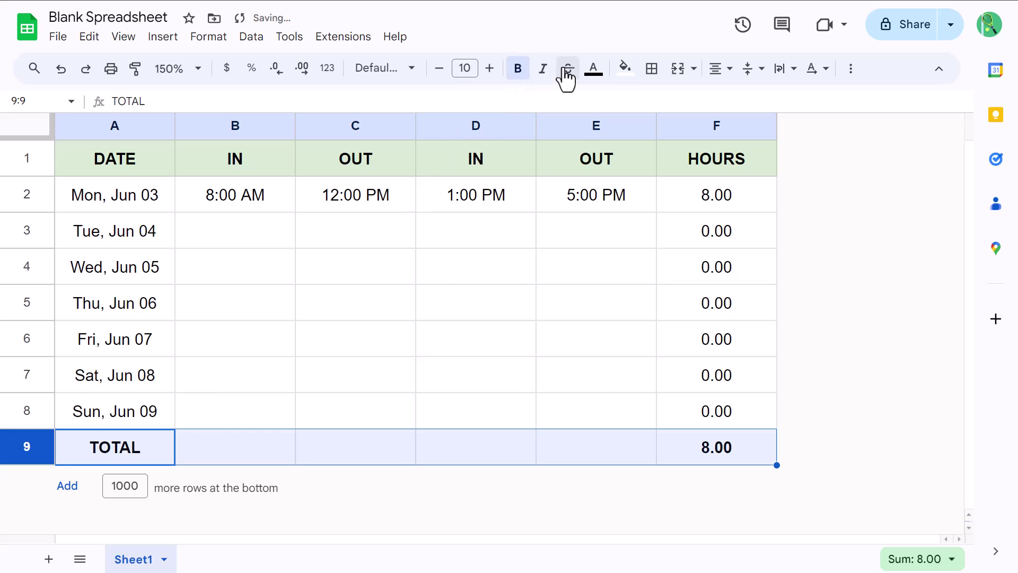
{"action": "left_click", "coordinate": [623, 68]}
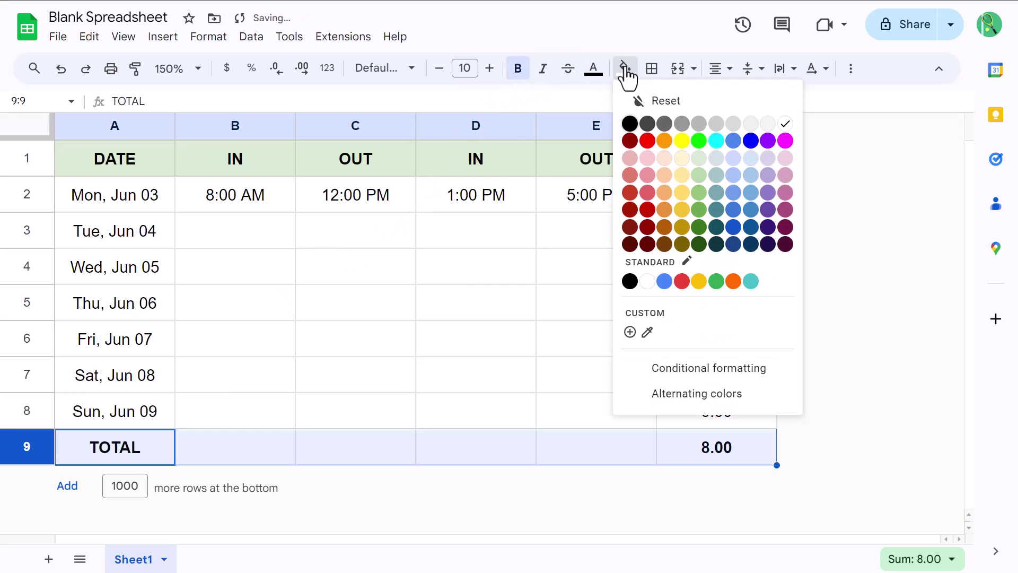
{"action": "left_click", "coordinate": [751, 171]}
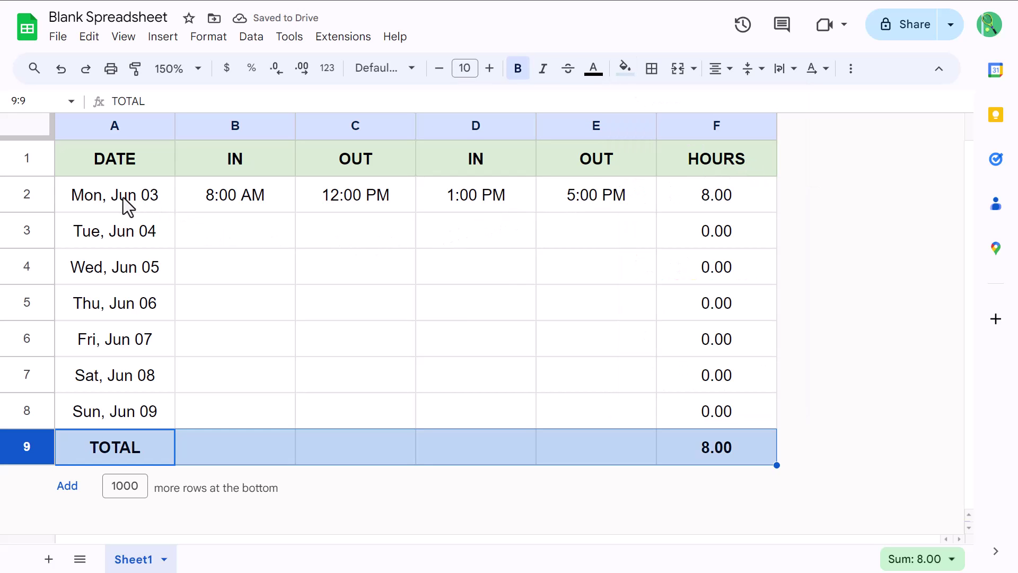
- Shade the dates A2:A8 and hours F2:F8 light grey
{"action": "left_click_drag", "start_coordinate": [123, 197], "coordinate": [120, 408]}
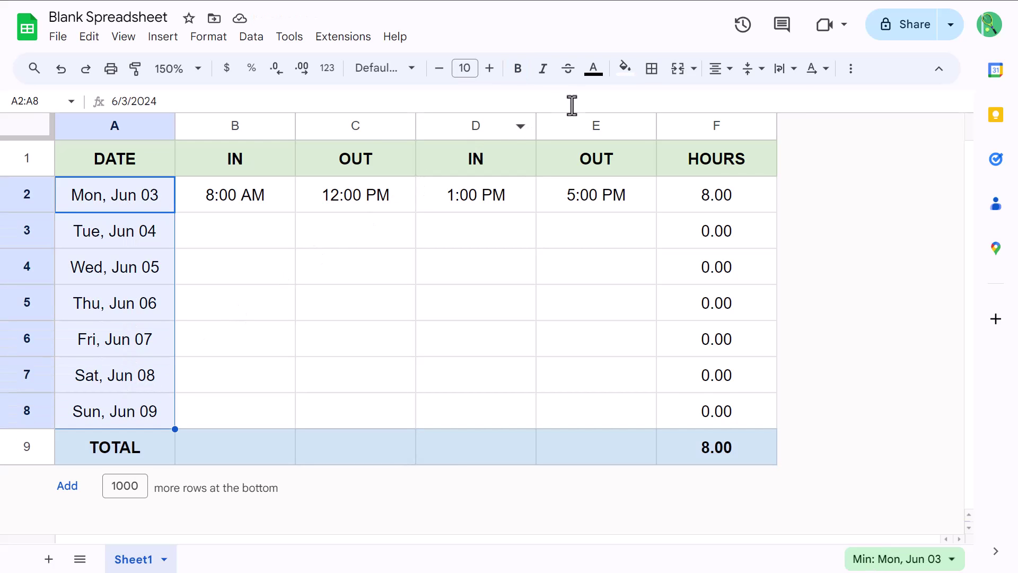
{"action": "left_click", "coordinate": [625, 70]}
{"action": "left_click", "coordinate": [766, 130]}
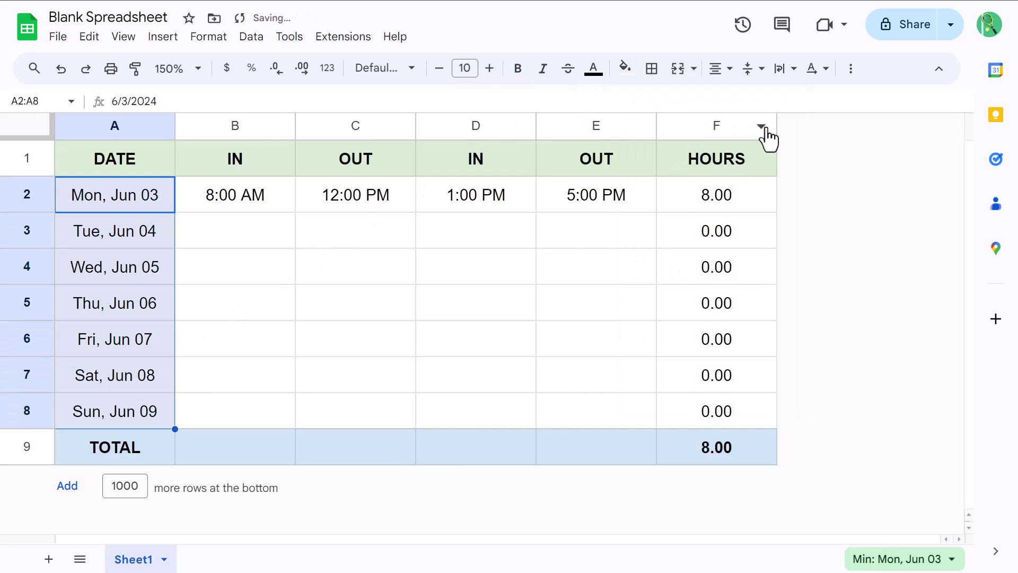
{"action": "left_click_drag", "start_coordinate": [699, 199], "coordinate": [673, 411]}
{"action": "left_click", "coordinate": [627, 70]}
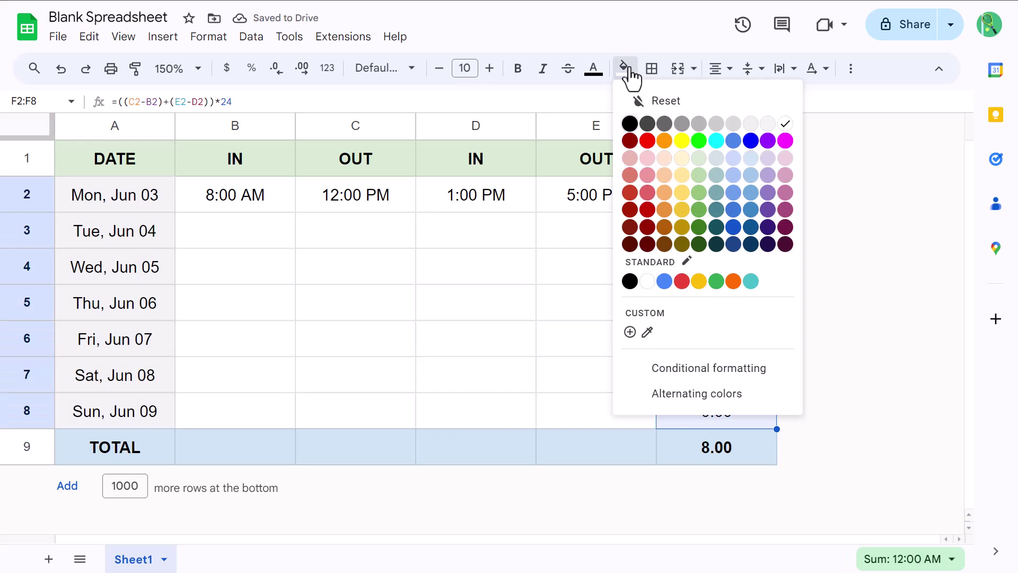
{"action": "left_click", "coordinate": [769, 140]}
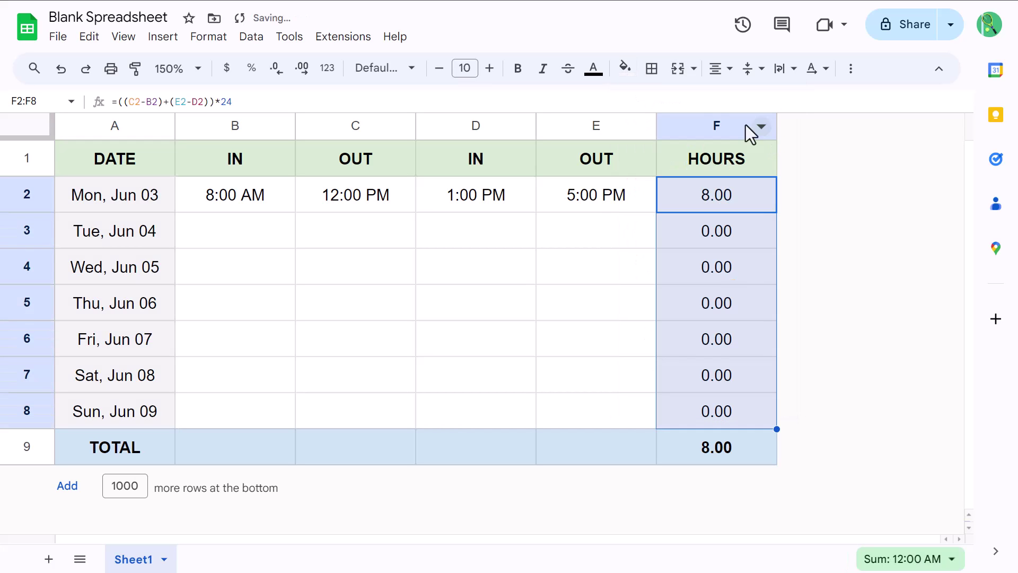
- Colour the hours values in F2:F8 dark blue
{"action": "left_click", "coordinate": [594, 73]}
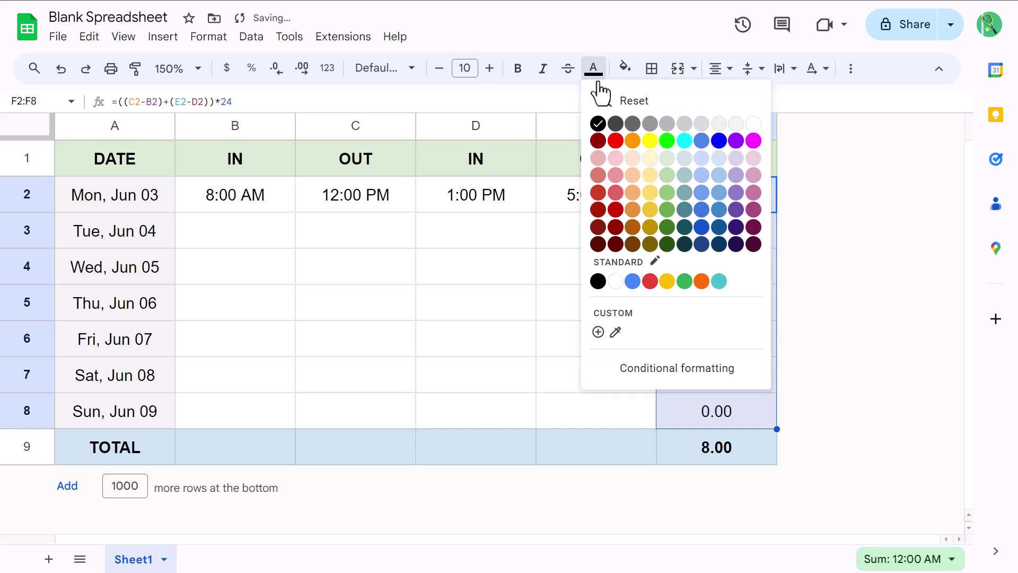
{"action": "left_click", "coordinate": [702, 229]}
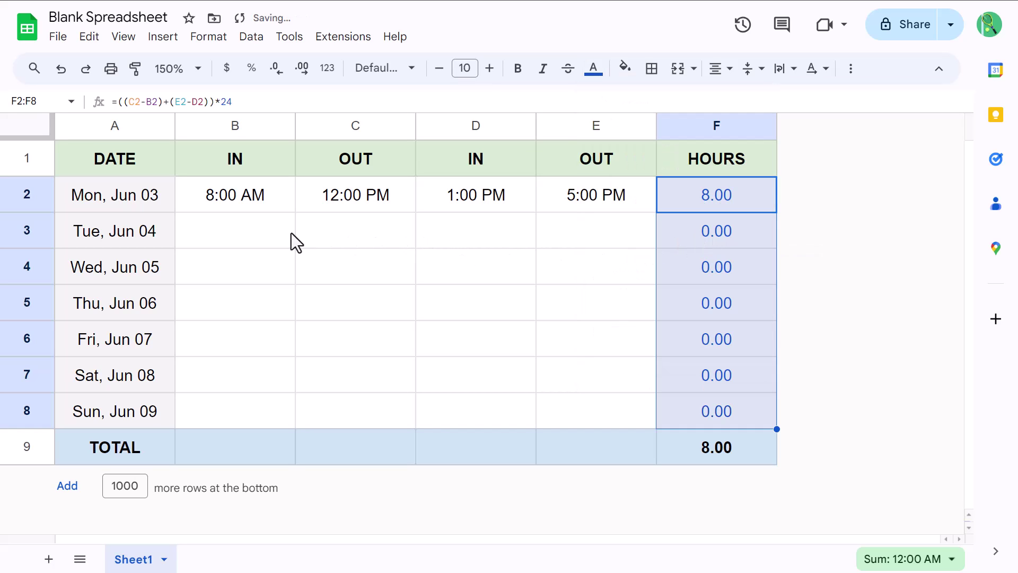
{"action": "left_click", "coordinate": [248, 229]}
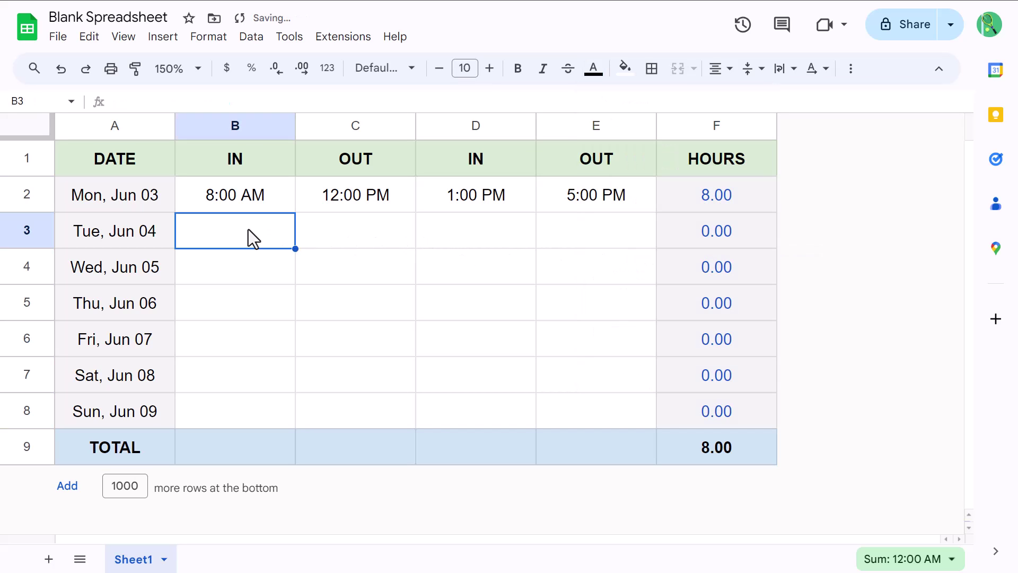
- Rename the Sheet1 tab to WK1
{"action": "double_click", "coordinate": [142, 557]}
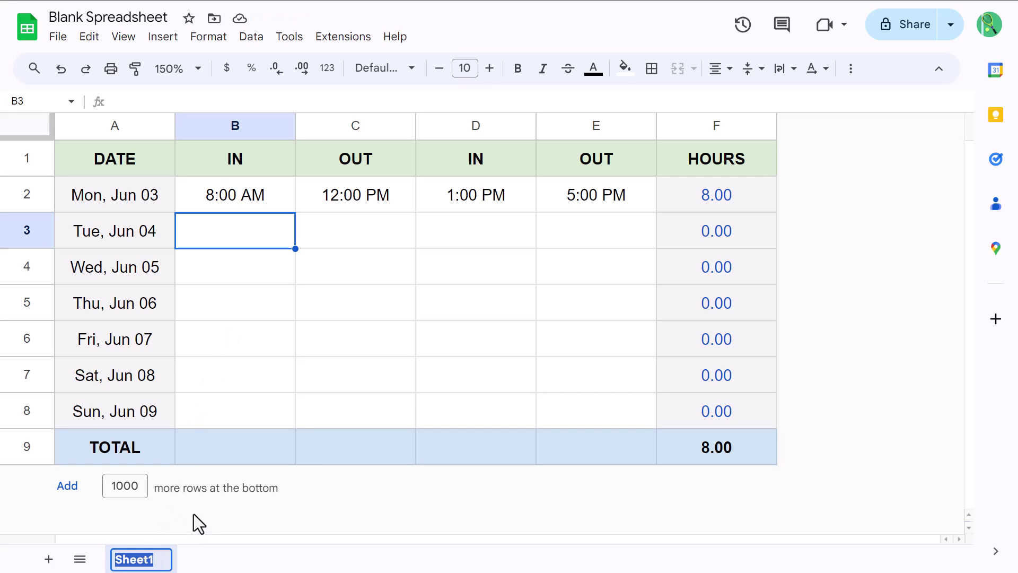
{"action": "type", "text": "WK1"}
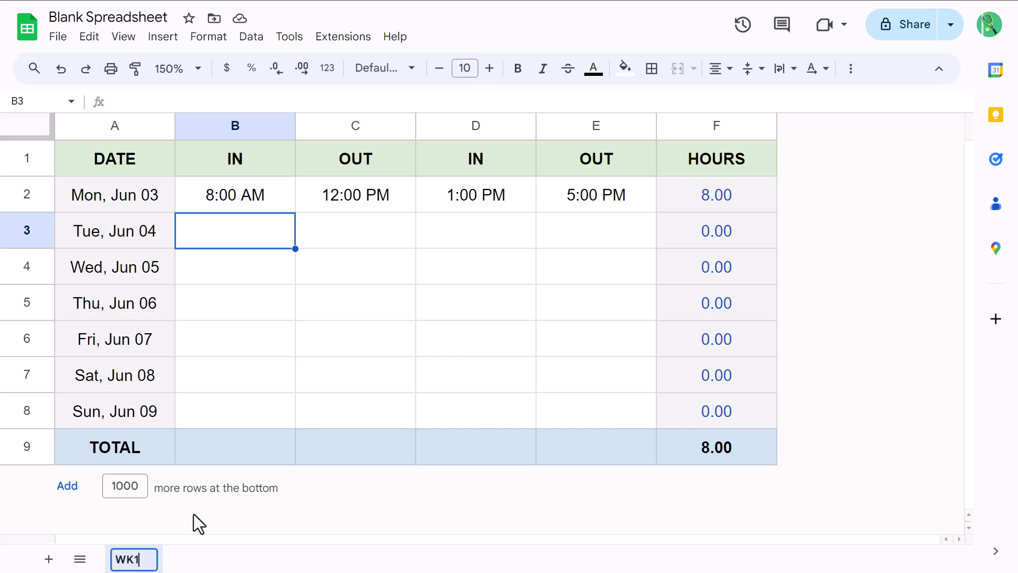
{"action": "key", "text": "Return"}
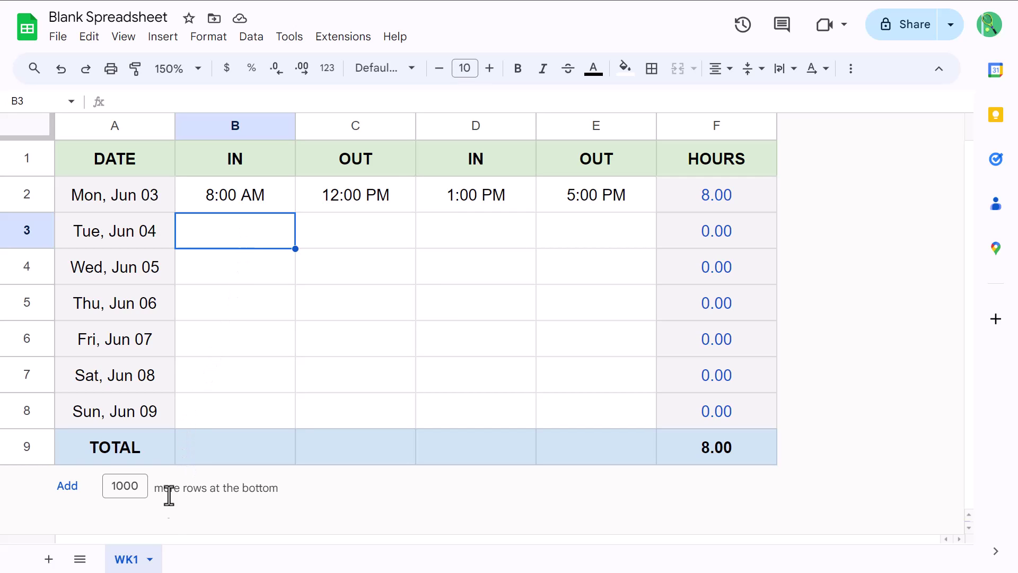
- Duplicate WK1, move the copy in front of it, and name it SUMMARY
{"action": "right_click", "coordinate": [130, 561]}
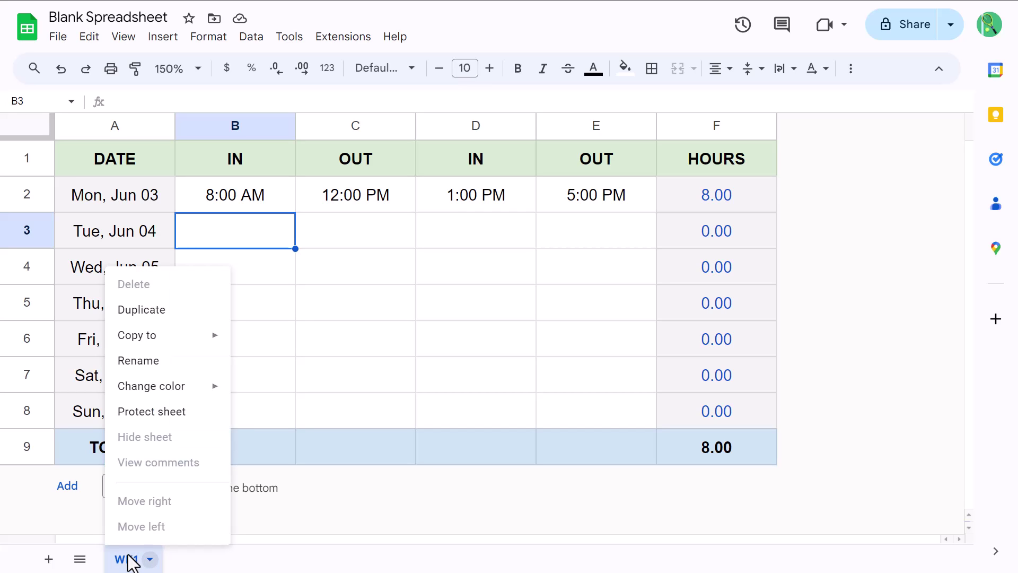
{"action": "left_click", "coordinate": [189, 325]}
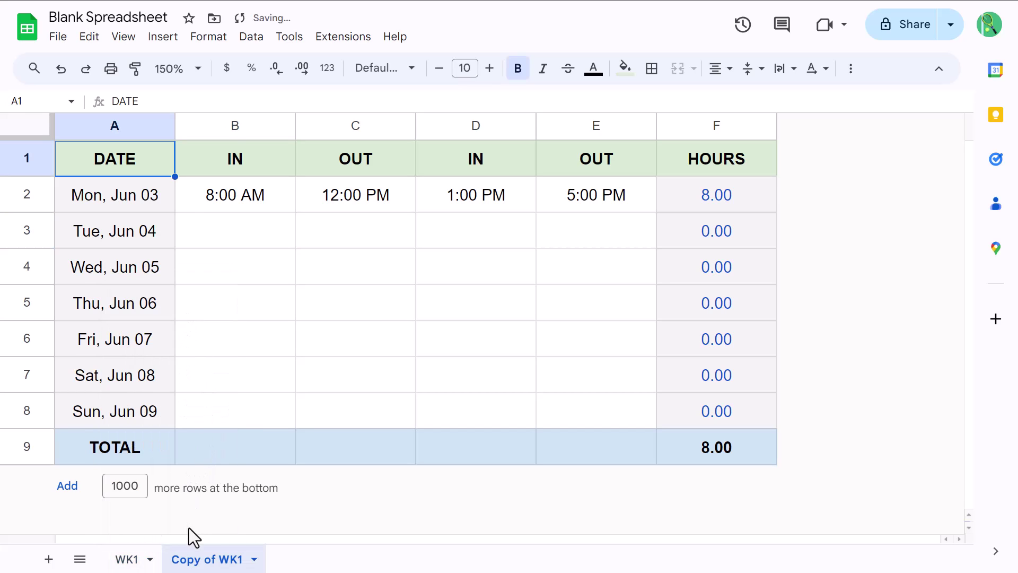
{"action": "left_click_drag", "start_coordinate": [200, 561], "coordinate": [136, 562]}
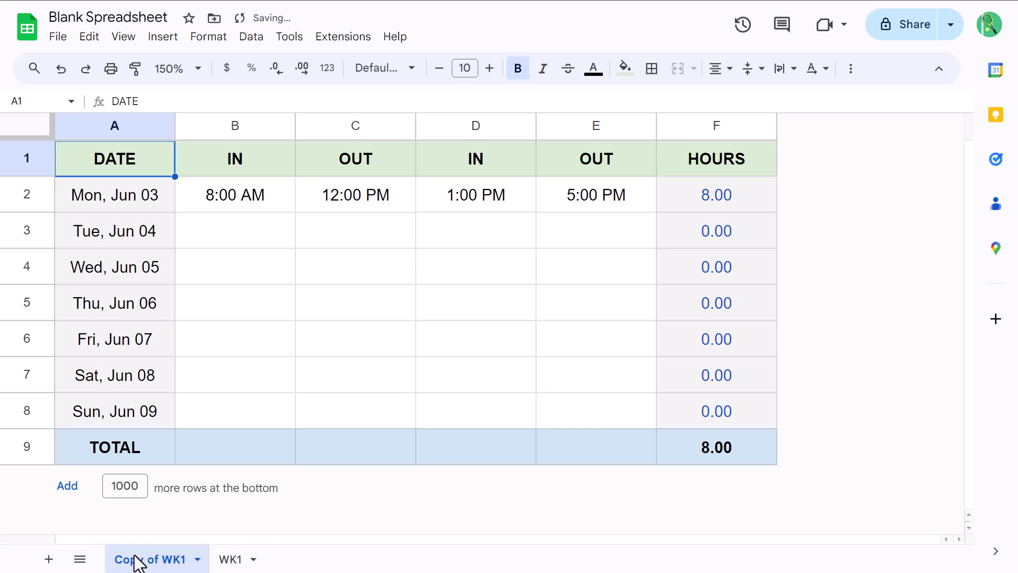
{"action": "double_click", "coordinate": [153, 561]}
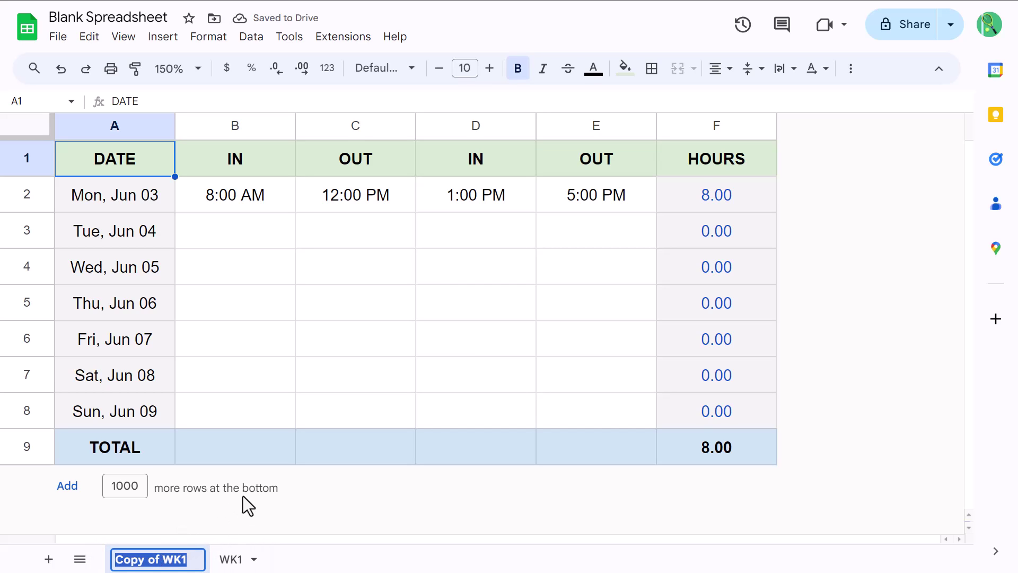
{"action": "type", "text": "SUMMARY"}
{"action": "key", "text": "Return"}
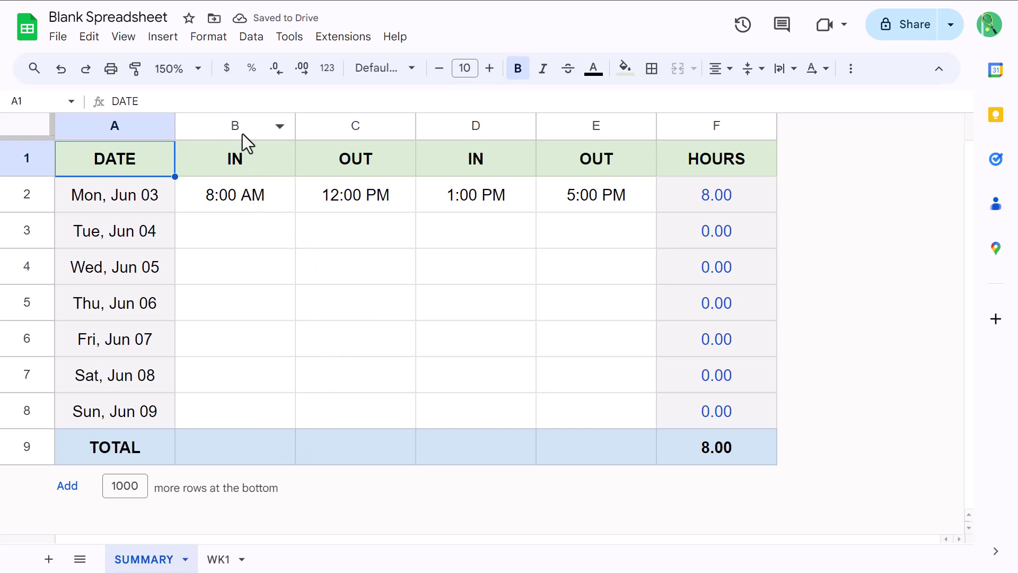
- Delete columns B–E and clear the entries in A2:B8
{"action": "left_click_drag", "start_coordinate": [237, 128], "coordinate": [590, 123]}
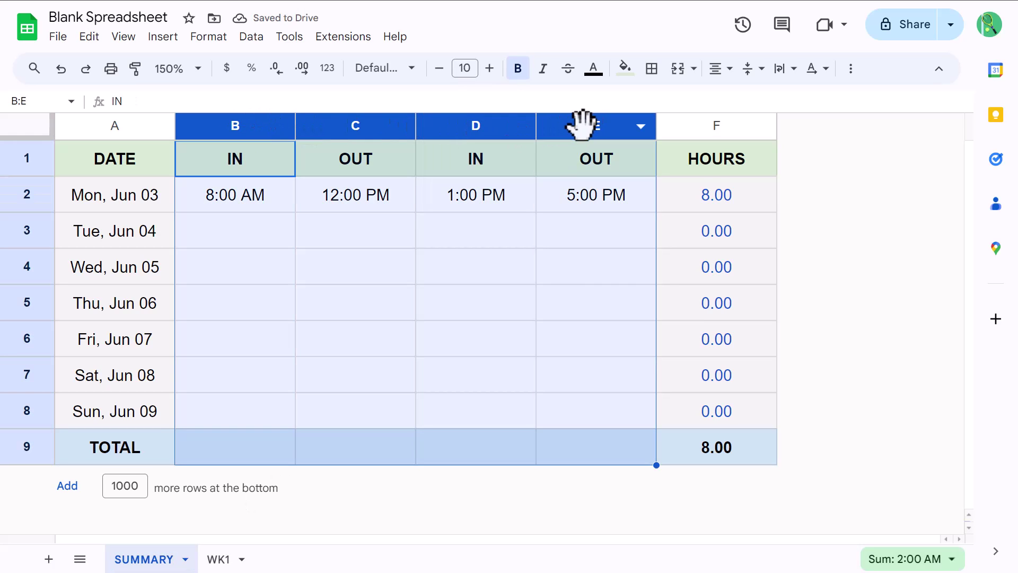
{"action": "right_click", "coordinate": [577, 123]}
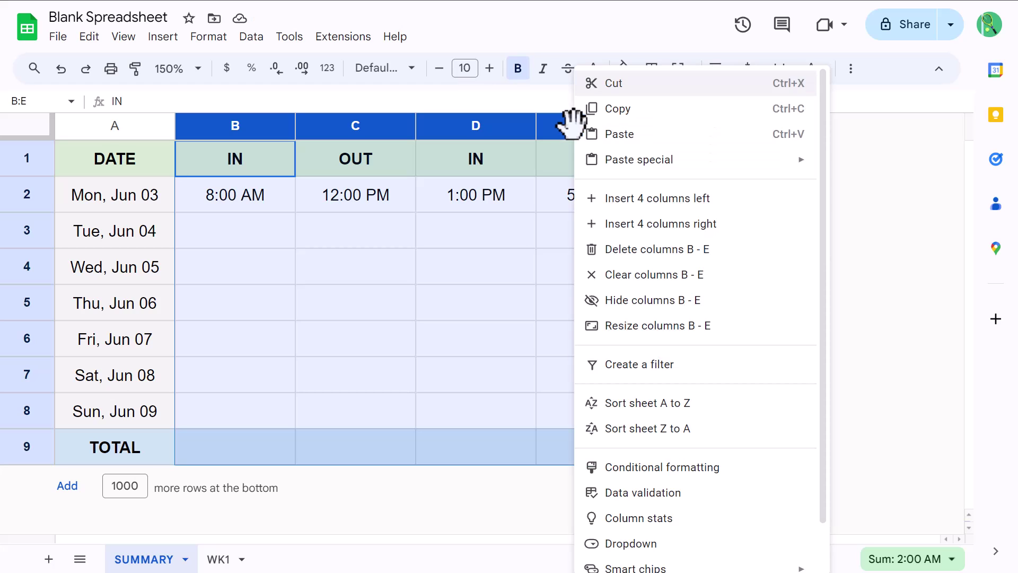
{"action": "left_click", "coordinate": [649, 250]}
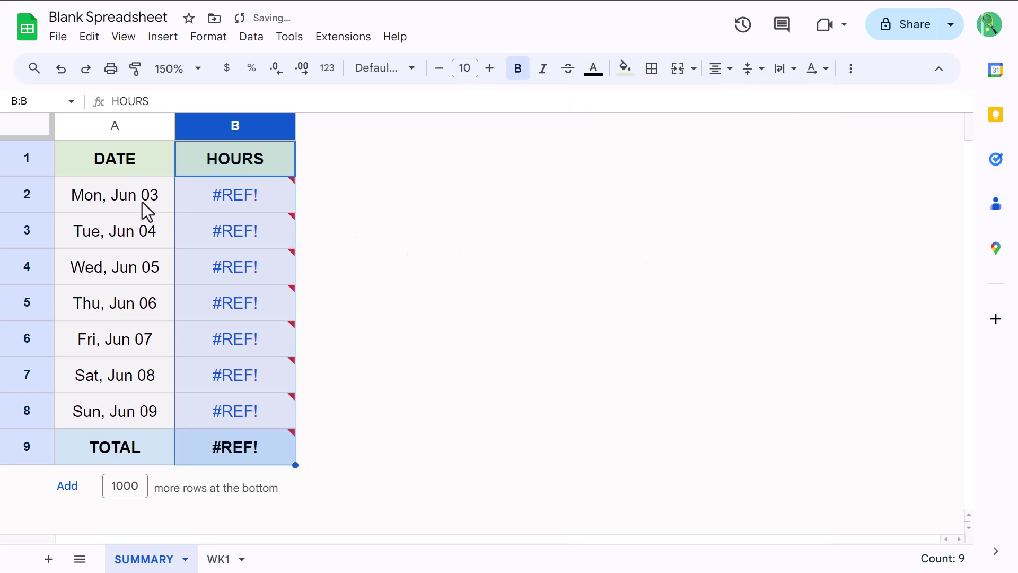
{"action": "left_click_drag", "start_coordinate": [142, 202], "coordinate": [222, 410]}
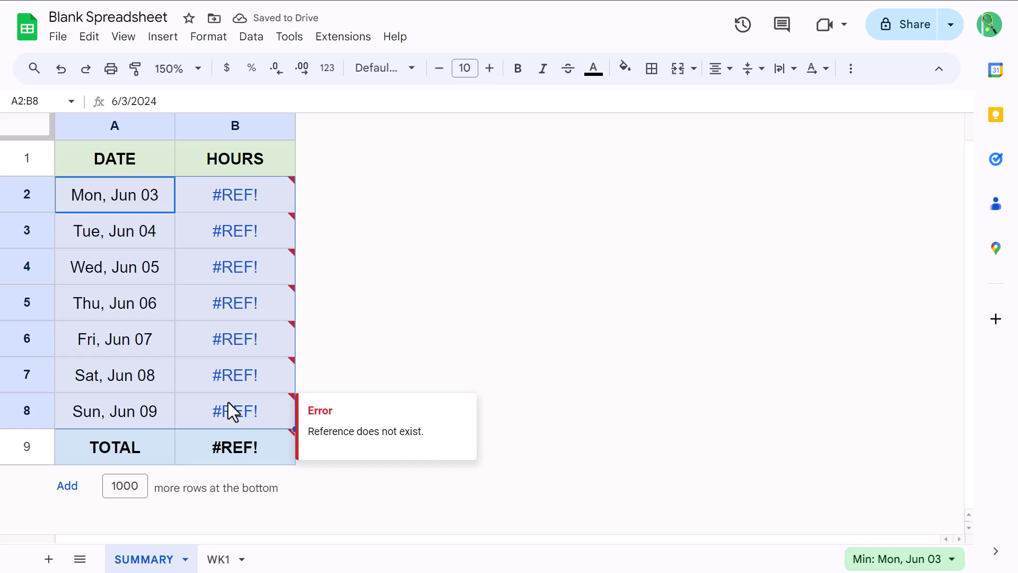
{"action": "key", "text": "Delete"}
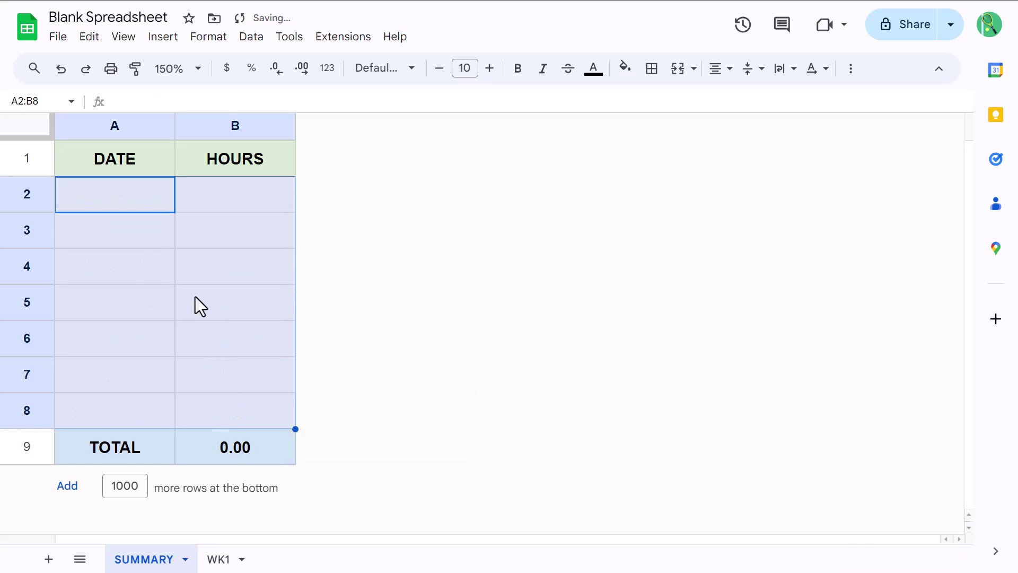
{"action": "left_click", "coordinate": [147, 237]}
- Set column A's number format to Automatic
{"action": "left_click", "coordinate": [128, 129]}
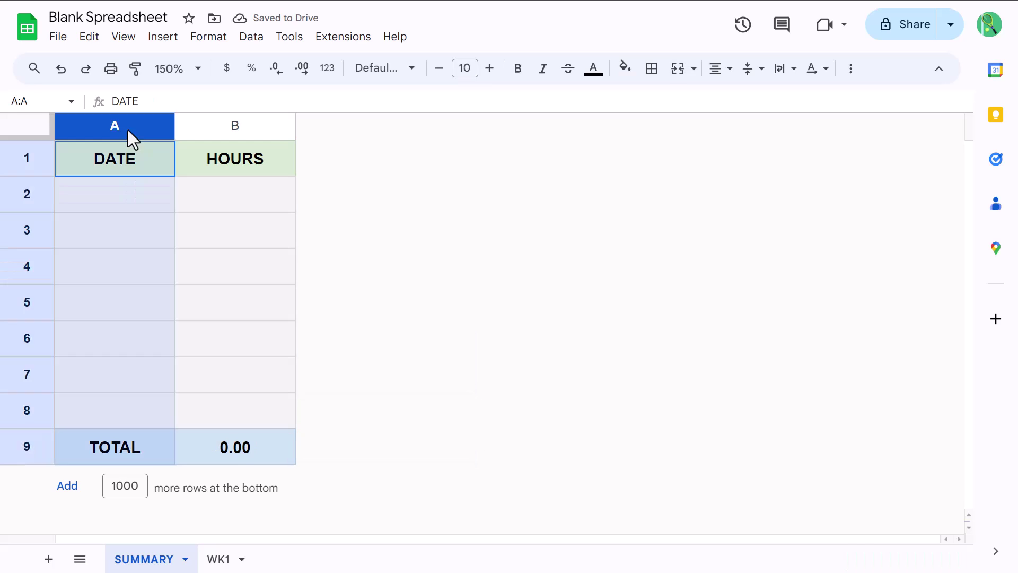
{"action": "left_click", "coordinate": [327, 68]}
{"action": "scroll", "coordinate": [363, 177], "scroll_direction": "up", "scroll_amount": 2}
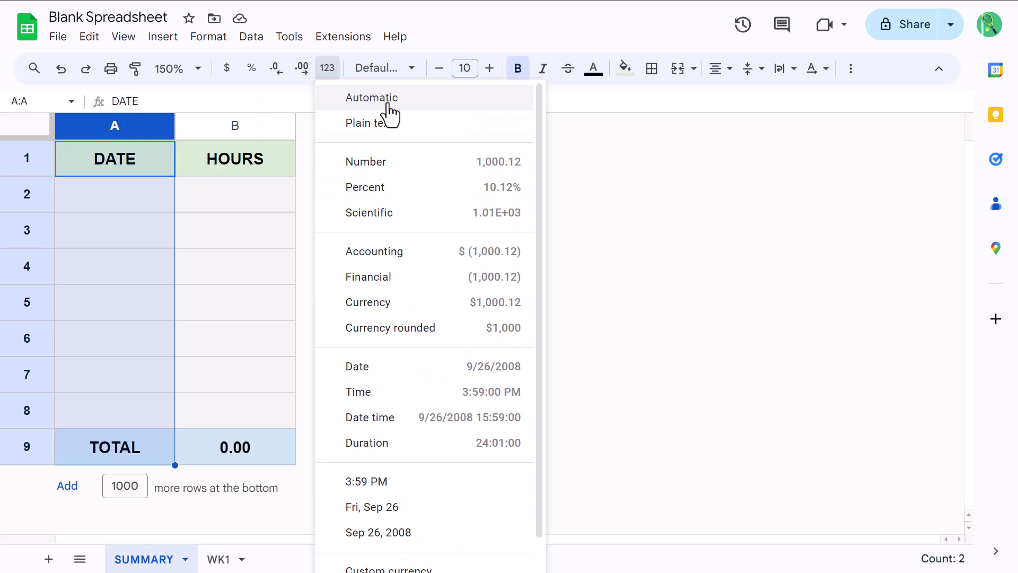
{"action": "left_click", "coordinate": [387, 105]}
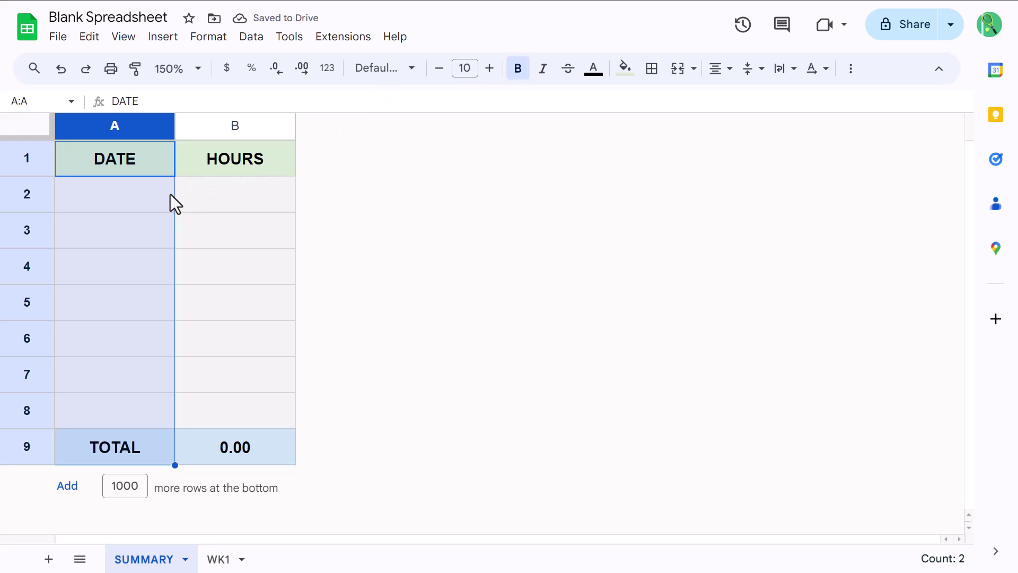
- Retitle A1 as WEEK and enter WK1 in cell A2
{"action": "left_click", "coordinate": [145, 169]}
{"action": "type", "text": "WEEK"}
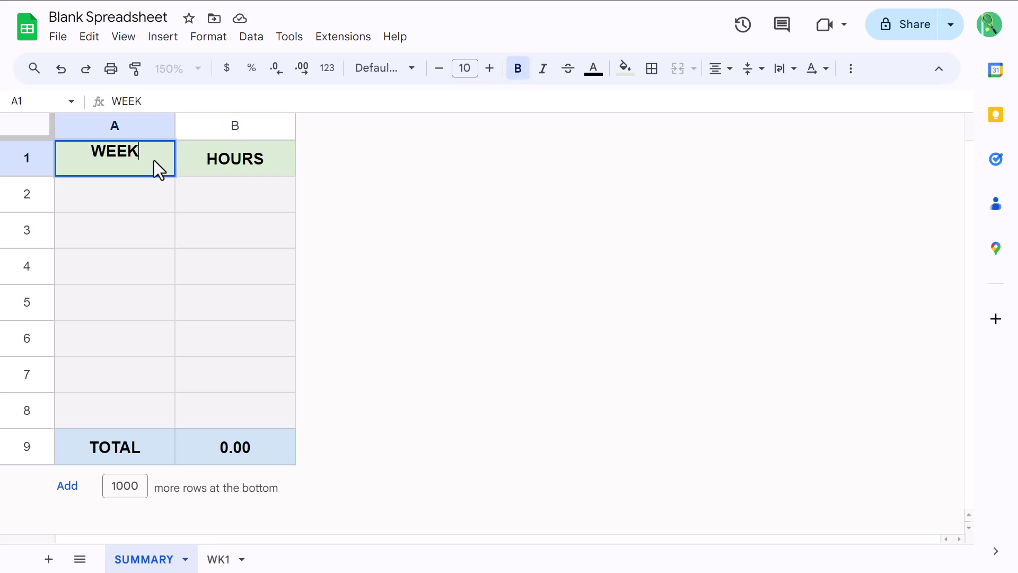
{"action": "key", "text": "Tab"}
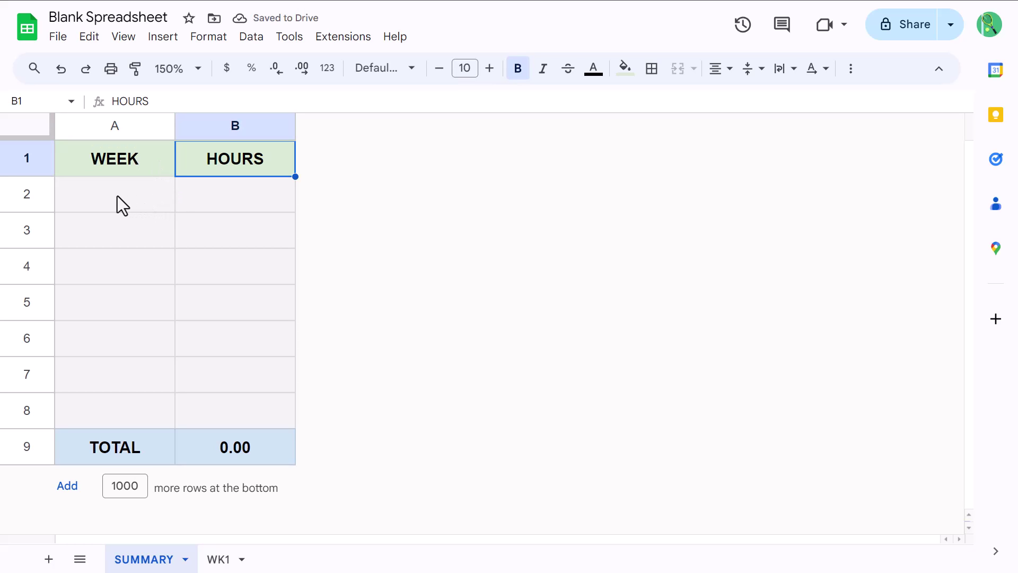
{"action": "left_click", "coordinate": [117, 196]}
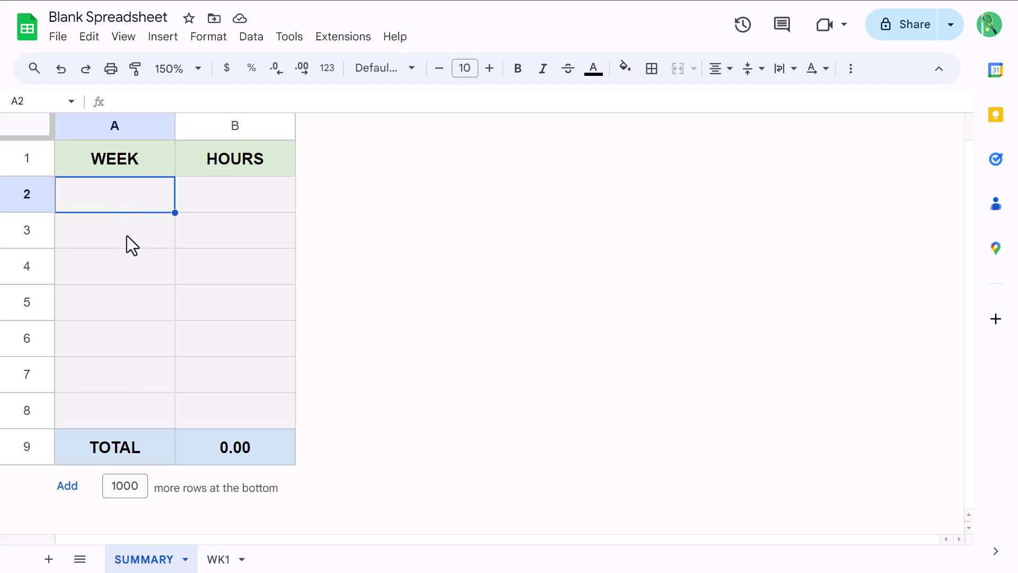
{"action": "type", "text": "WK"}
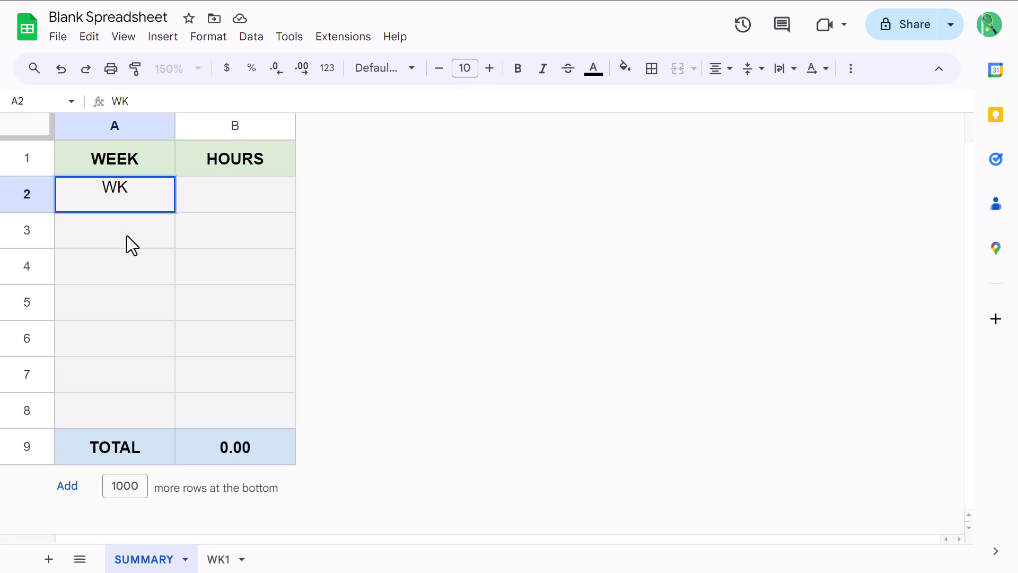
{"action": "type", "text": "1"}
{"action": "key", "text": "Return"}
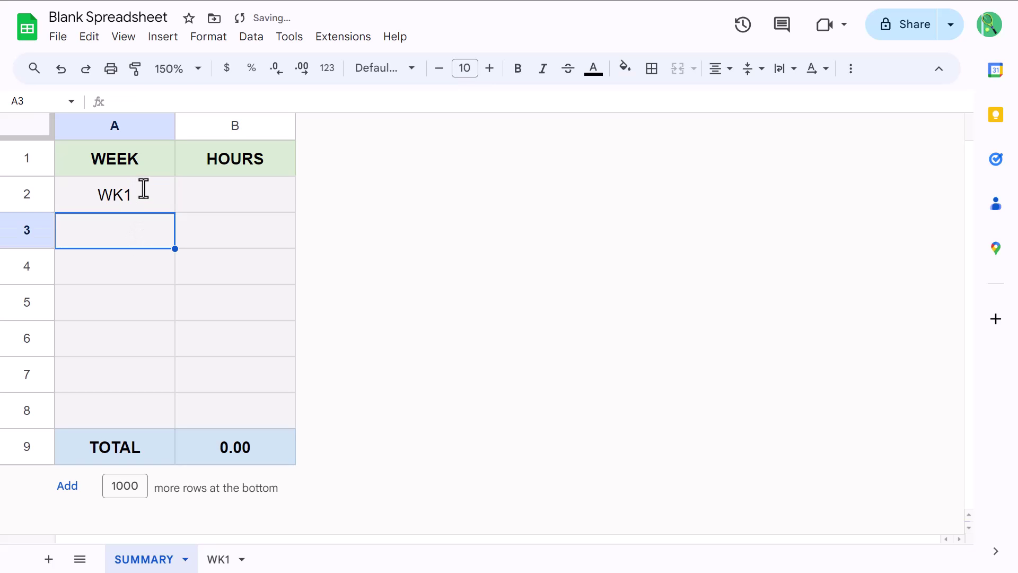
{"action": "left_click", "coordinate": [147, 193]}
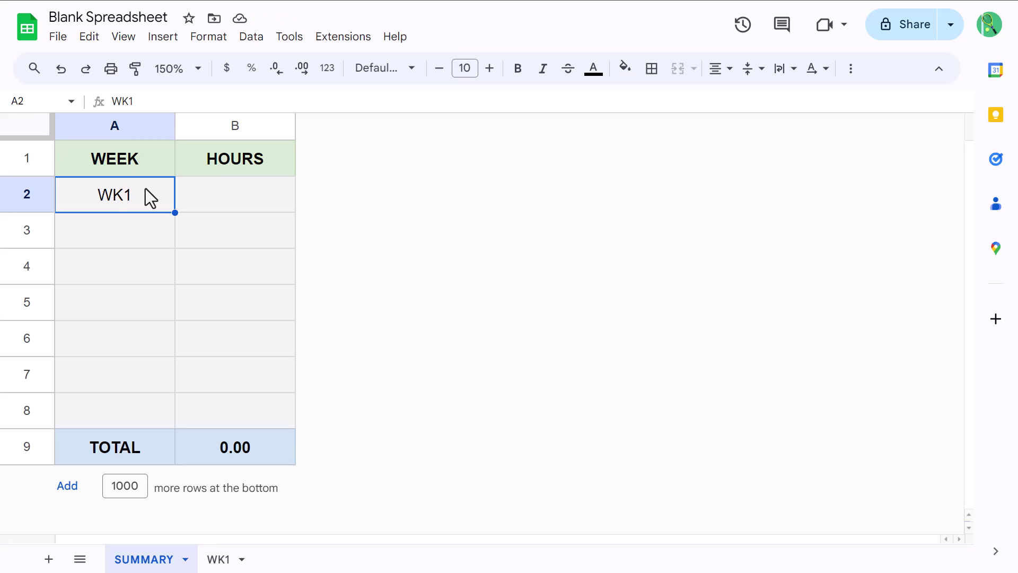
- Enter =INDIRECT(A2&"!F9") in B2 to pull WK1's 8.00 hours
{"action": "left_click", "coordinate": [265, 194]}
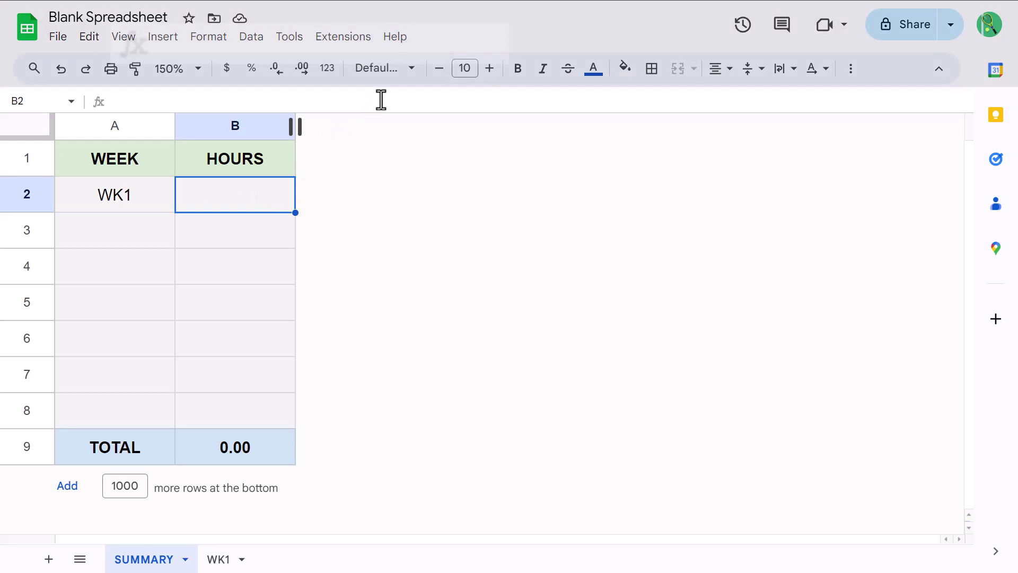
{"action": "left_click", "coordinate": [380, 101]}
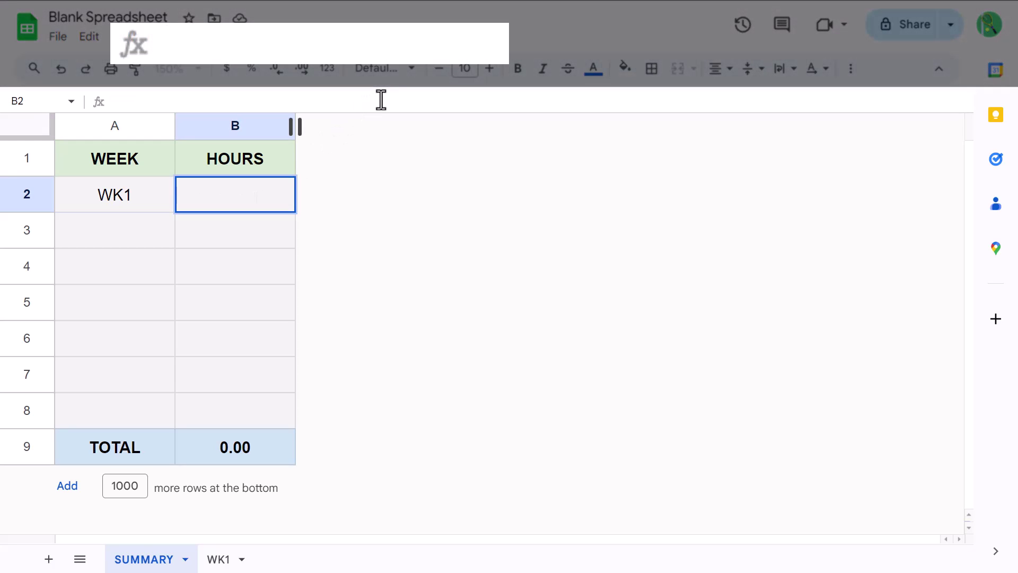
{"action": "type", "text": "=indi"}
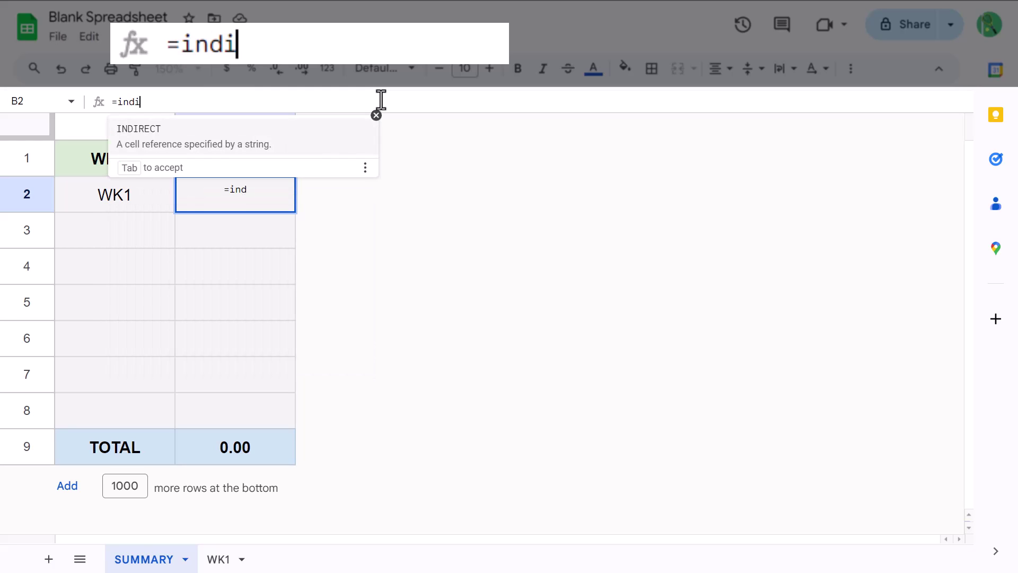
{"action": "key", "text": "Tab"}
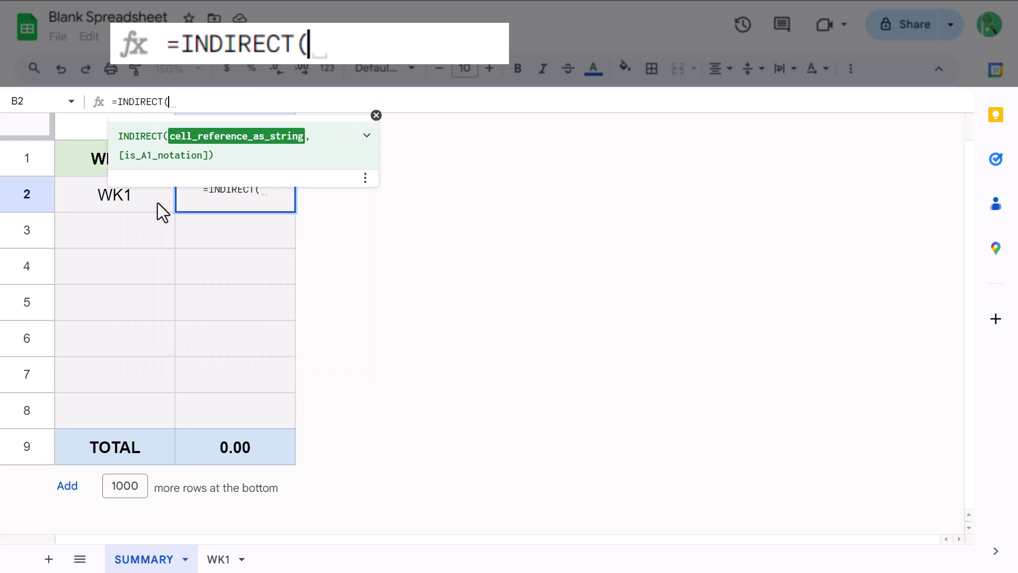
{"action": "left_click", "coordinate": [81, 195]}
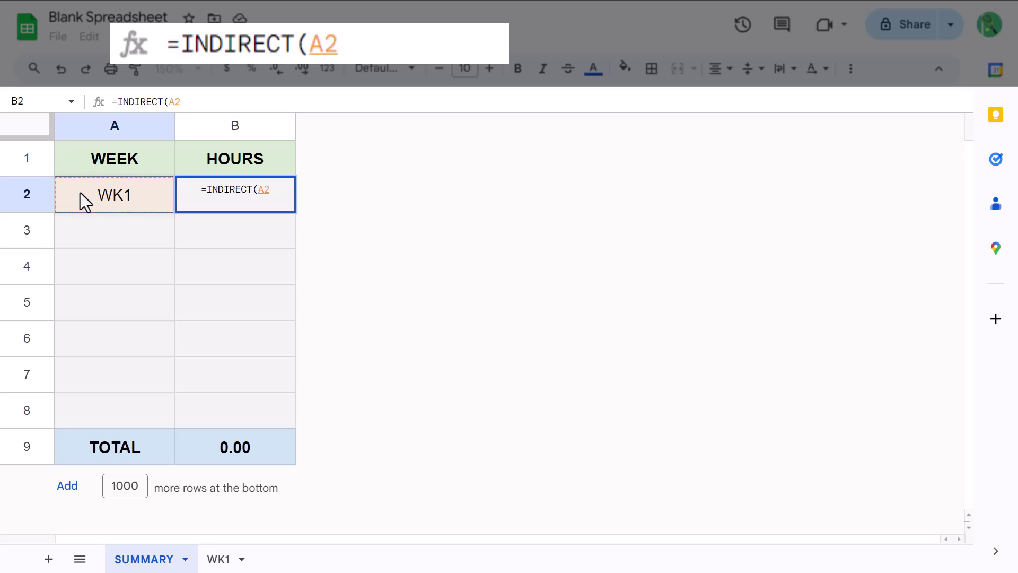
{"action": "type", "text": "&"}
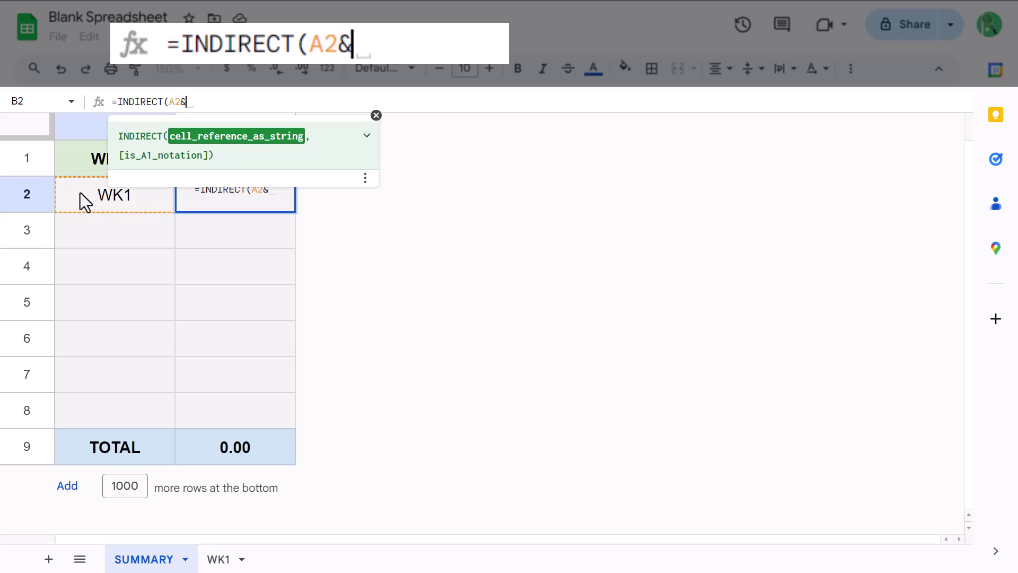
{"action": "type", "text": "\"!"}
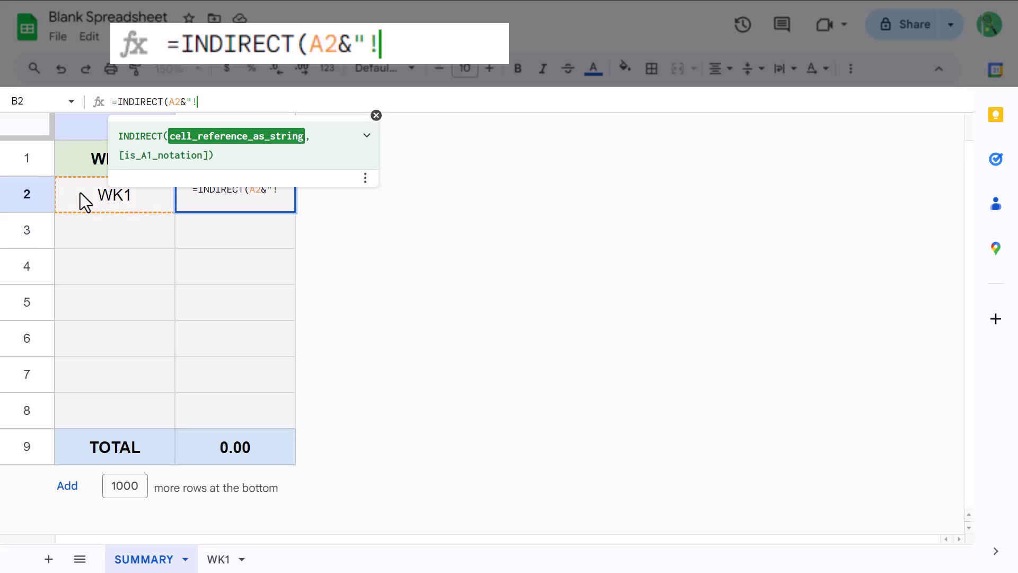
{"action": "type", "text": "F"}
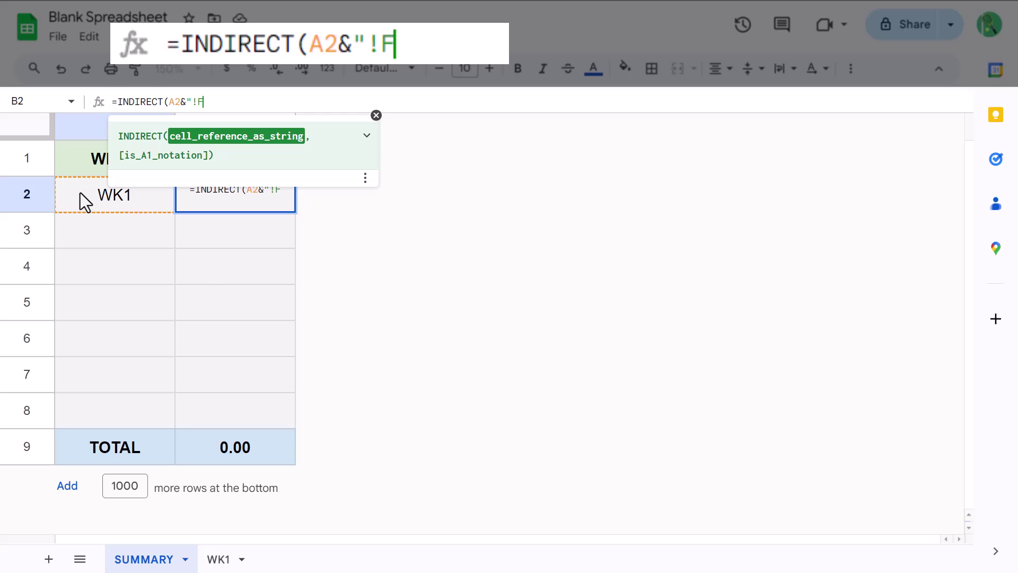
{"action": "type", "text": "9\")"}
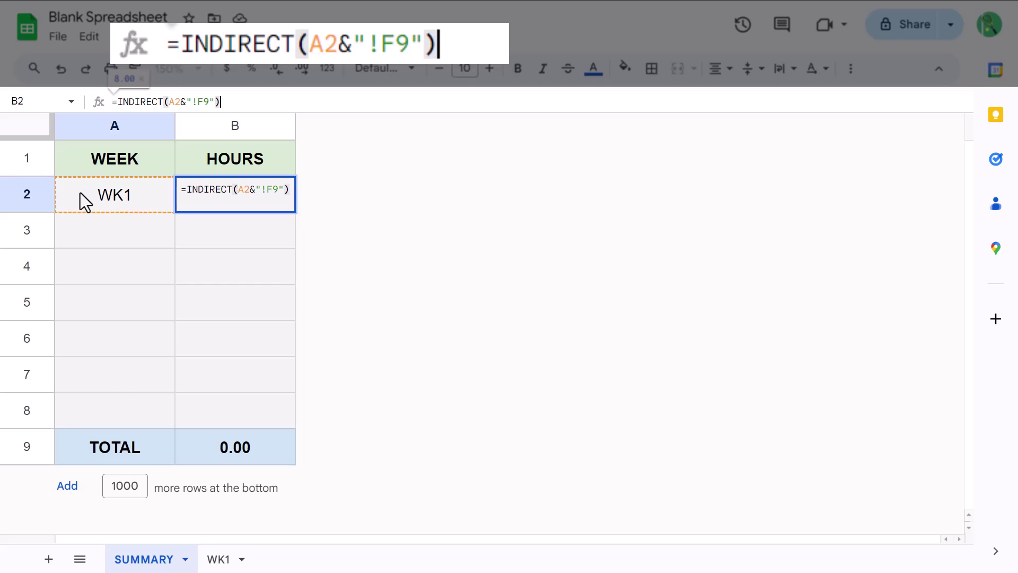
{"action": "key", "text": "Return"}
{"action": "left_click", "coordinate": [231, 199]}
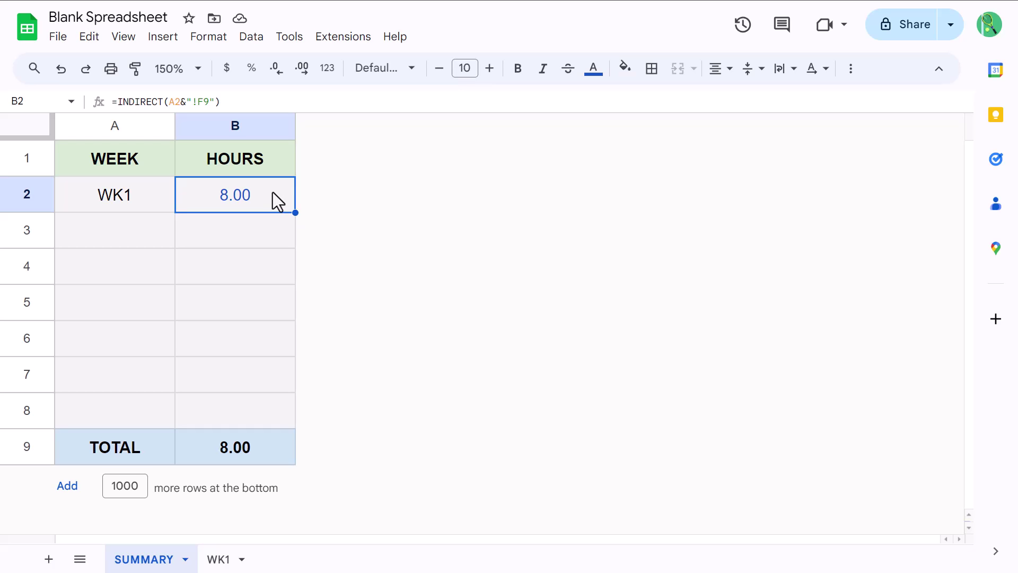
- Duplicate WK1 and name the copy WK2
{"action": "right_click", "coordinate": [215, 558]}
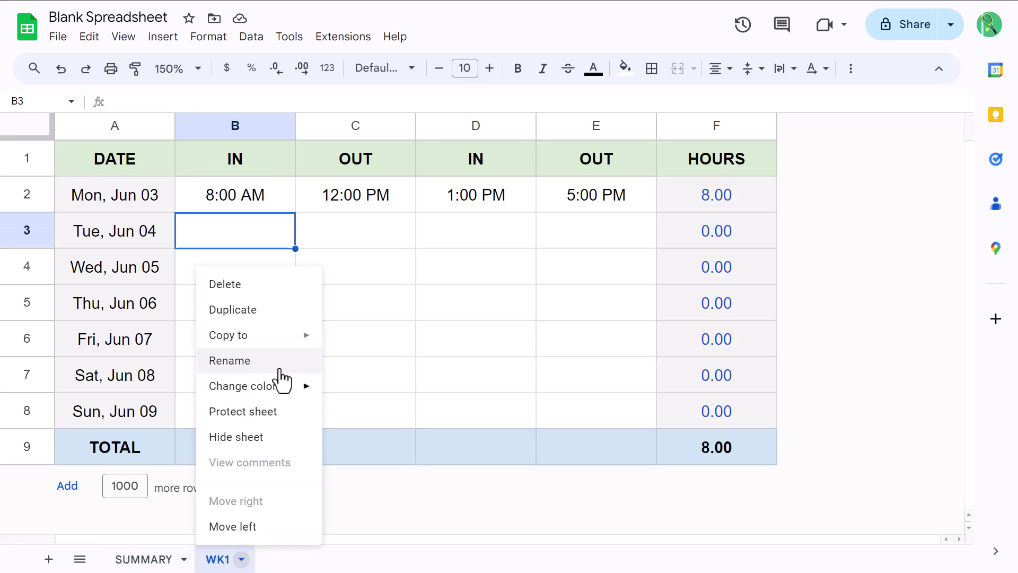
{"action": "left_click", "coordinate": [286, 317]}
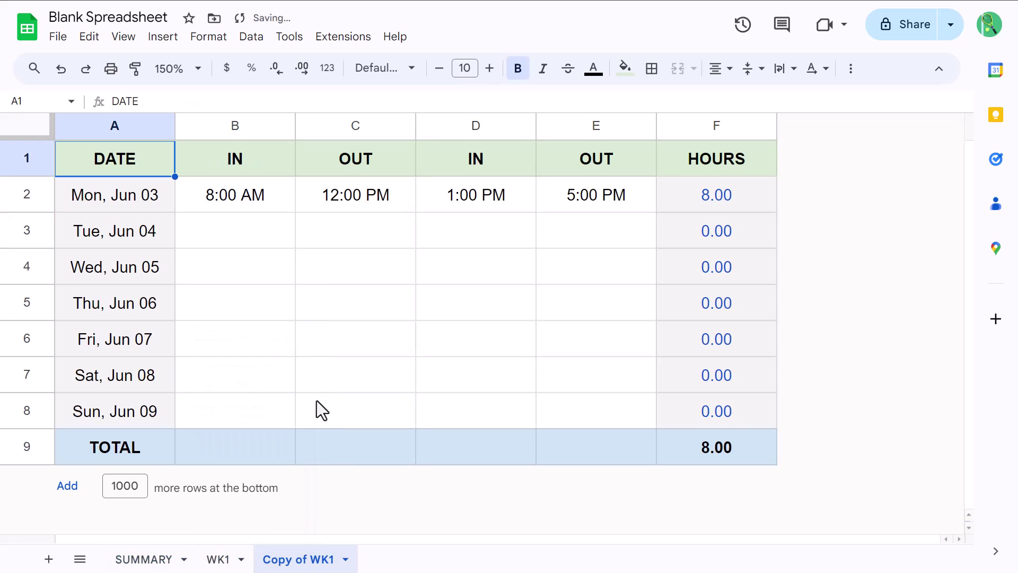
{"action": "double_click", "coordinate": [315, 558]}
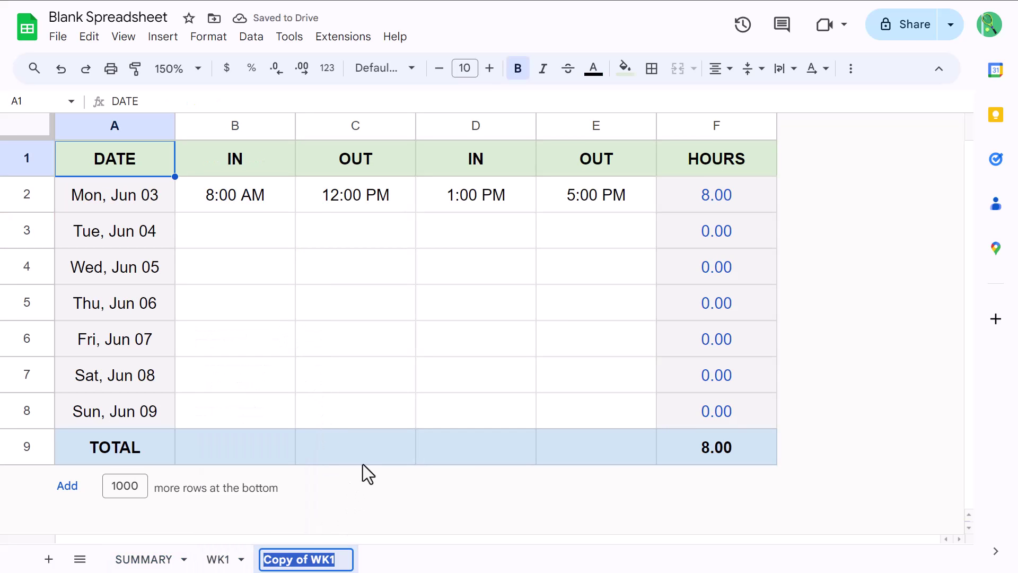
{"action": "type", "text": "WK2"}
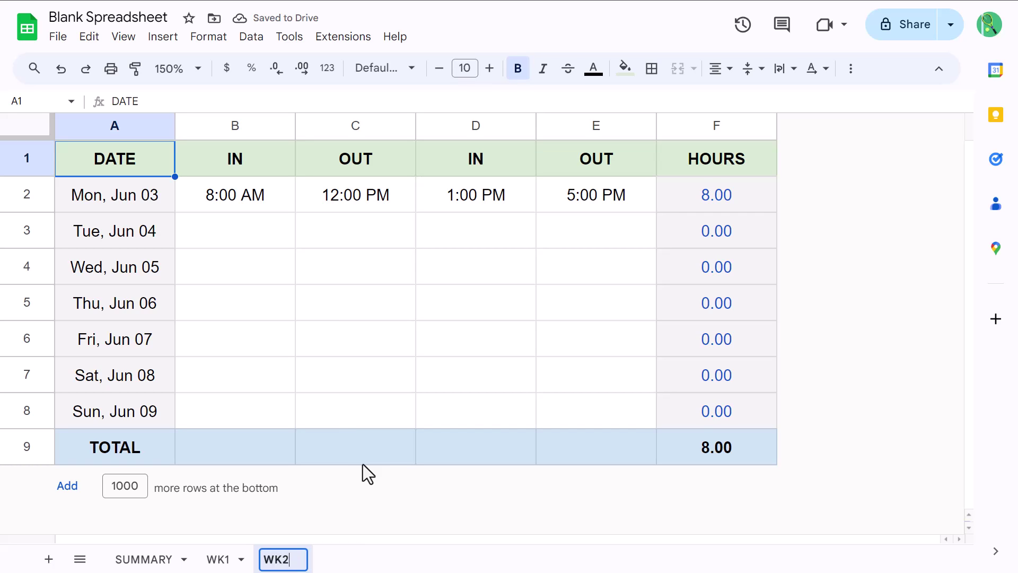
{"action": "key", "text": "Return"}
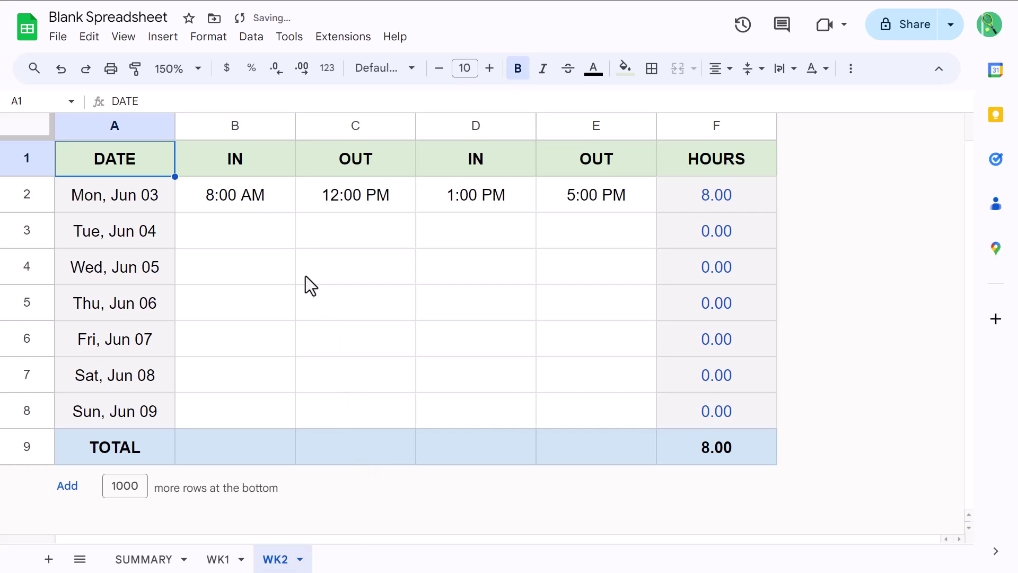
- Clear WK2's copied times in B2:E4 so all hours read 0.00
{"action": "left_click_drag", "start_coordinate": [254, 202], "coordinate": [576, 282]}
{"action": "key", "text": "Delete"}
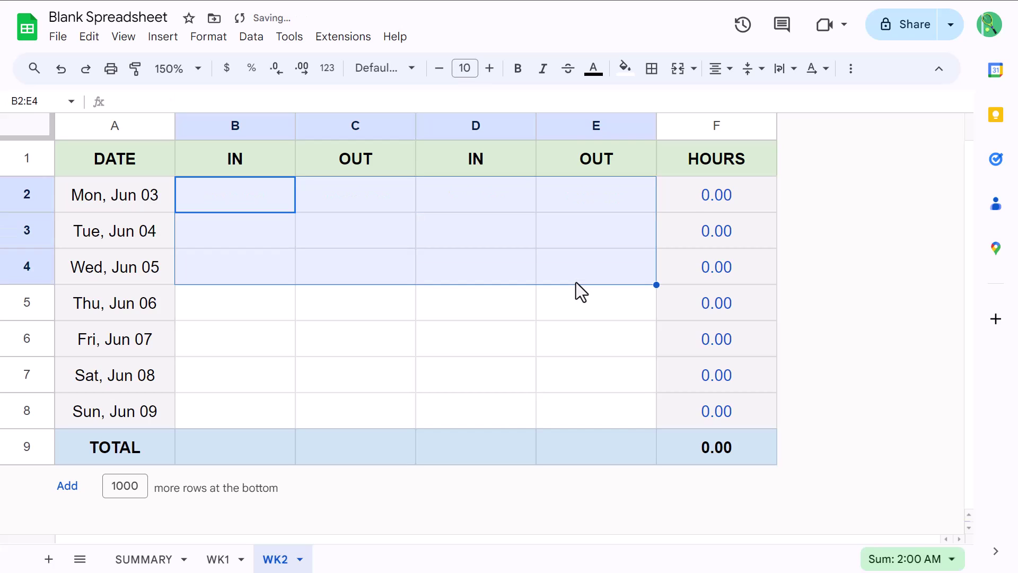
{"action": "left_click", "coordinate": [552, 310]}
{"action": "left_click_drag", "start_coordinate": [688, 208], "coordinate": [685, 416]}
{"action": "left_click", "coordinate": [552, 328]}
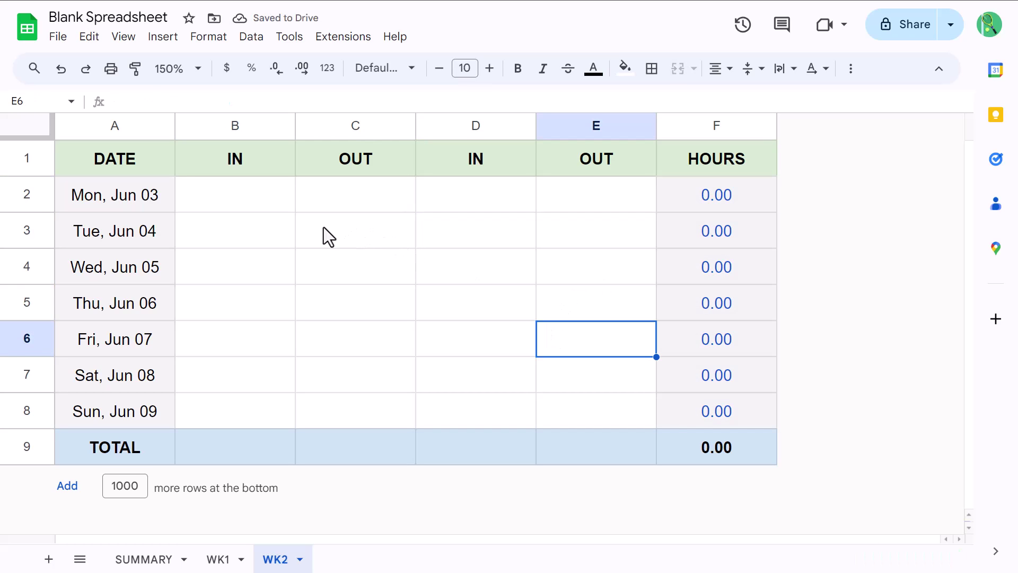
- Enter 6/10 in A2 so WK2's dates start Mon, Jun 10, then return to SUMMARY
{"action": "left_click", "coordinate": [151, 202]}
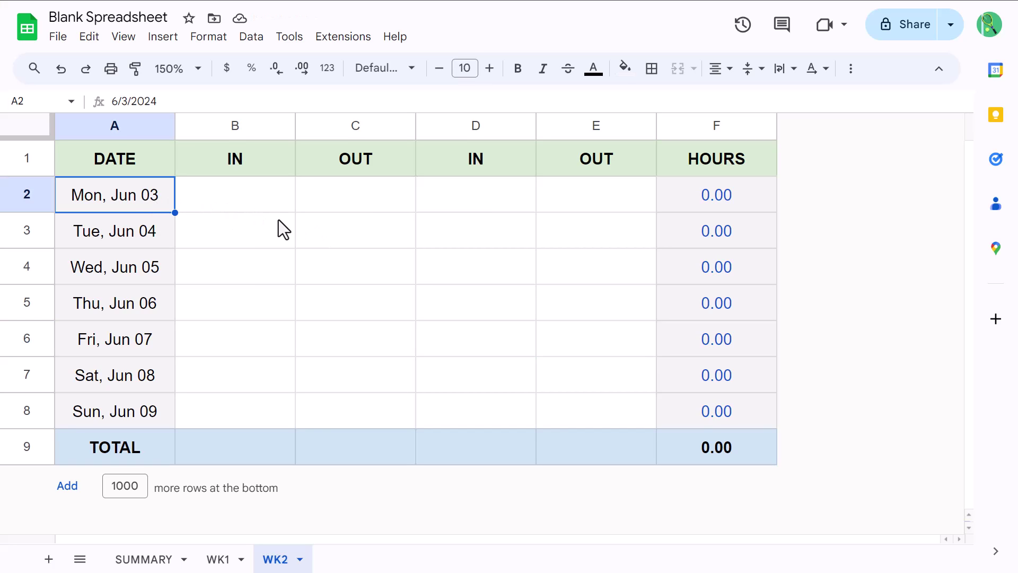
{"action": "type", "text": "6/10"}
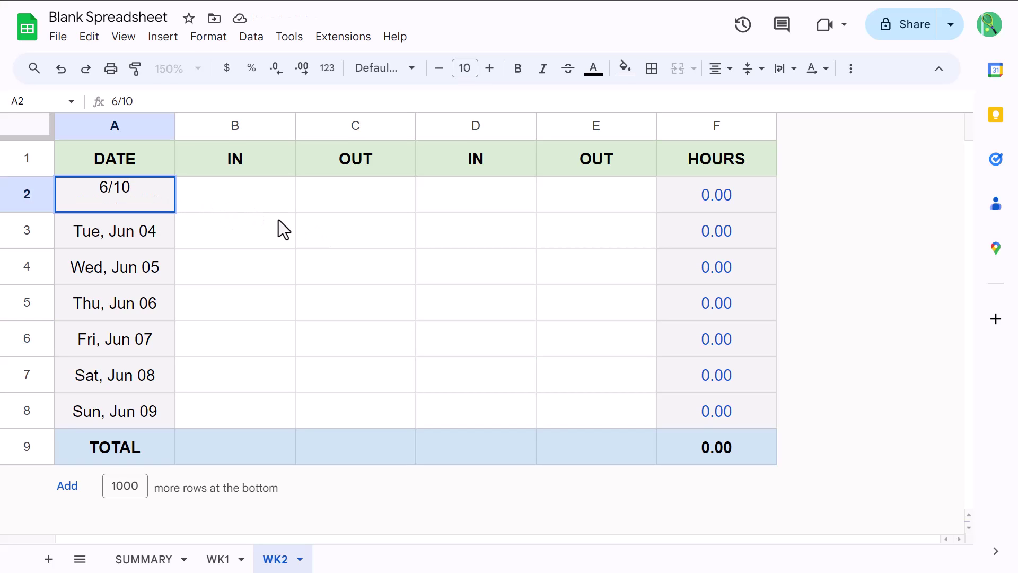
{"action": "key", "text": "Return"}
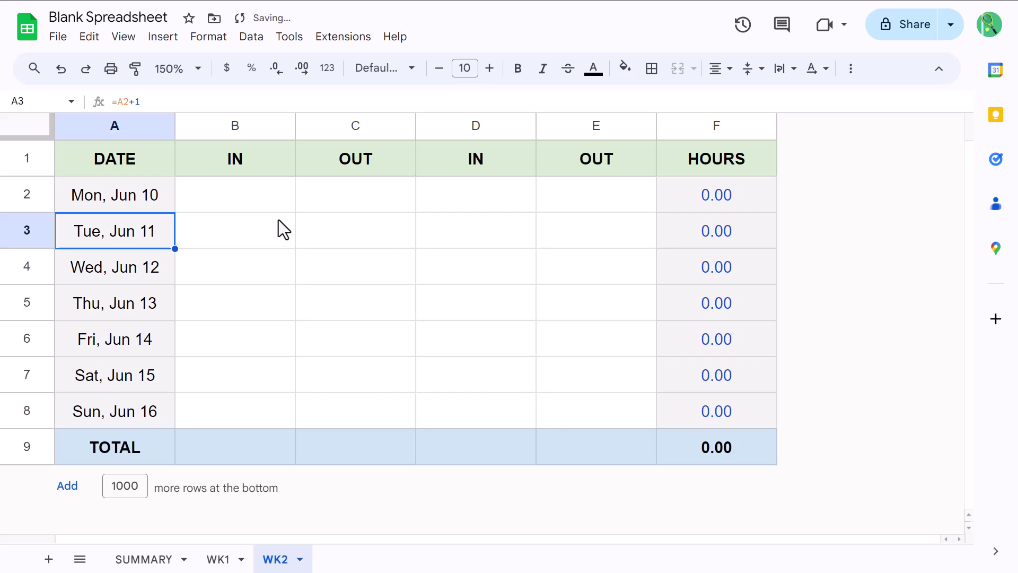
{"action": "left_click", "coordinate": [153, 559]}
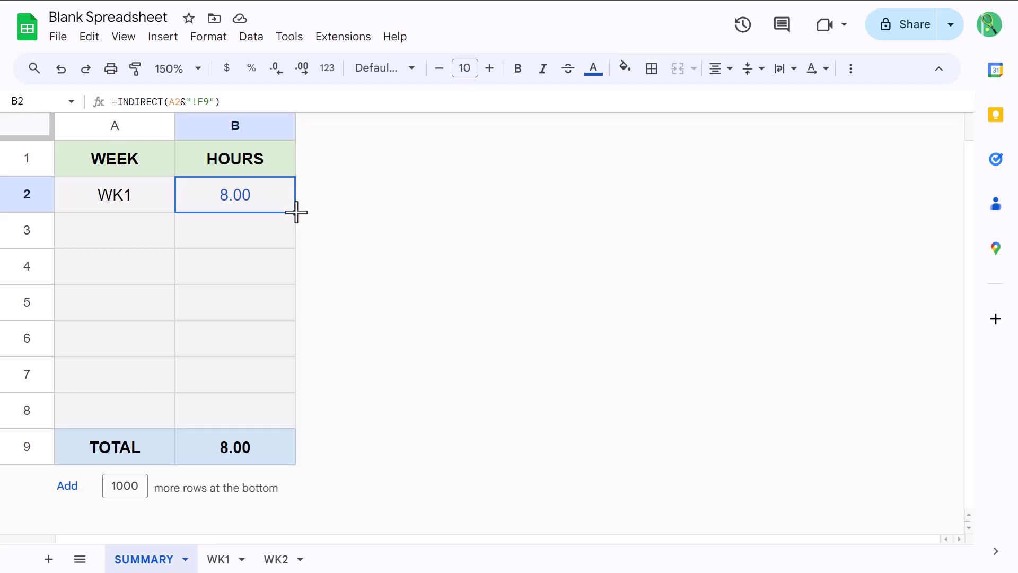
- Copy B2's INDIRECT formula to B3 and enter WK2 in A3, showing 0.00 hours
{"action": "left_click_drag", "start_coordinate": [296, 212], "coordinate": [292, 238]}
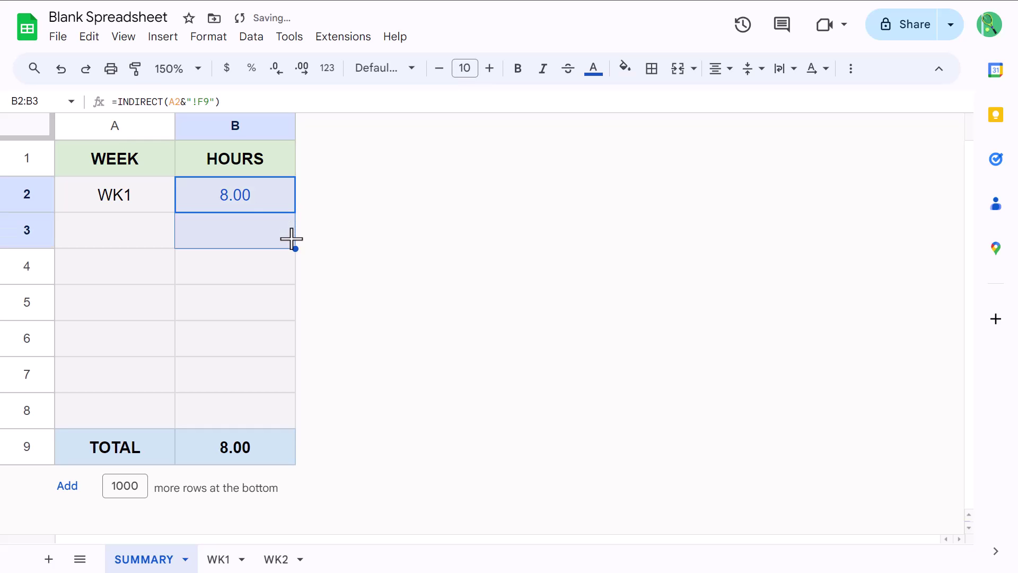
{"action": "left_click", "coordinate": [270, 235]}
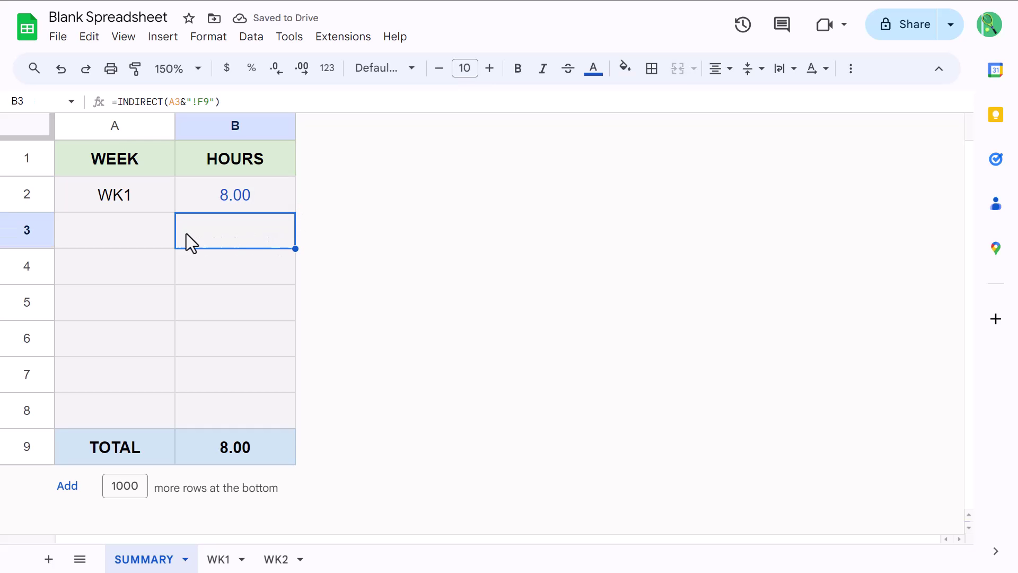
{"action": "left_click", "coordinate": [141, 234]}
{"action": "type", "text": "WK"}
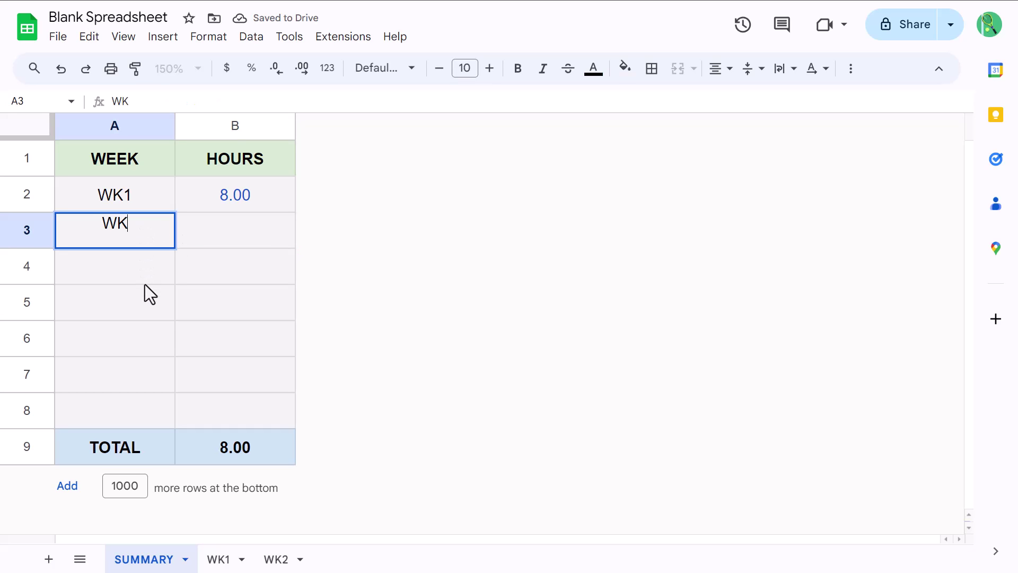
{"action": "type", "text": "2"}
{"action": "key", "text": "Return"}
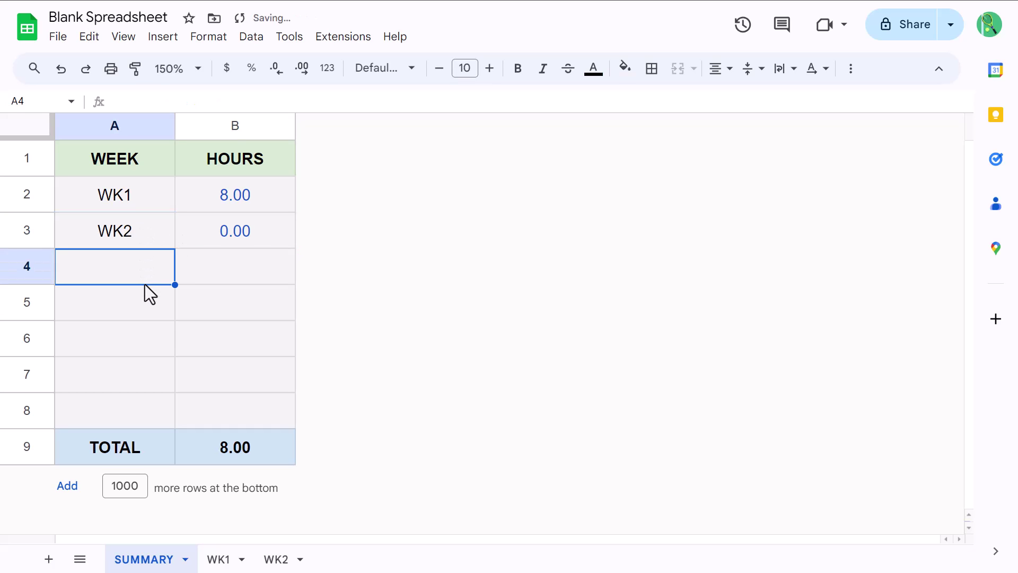
{"action": "left_click", "coordinate": [203, 225]}
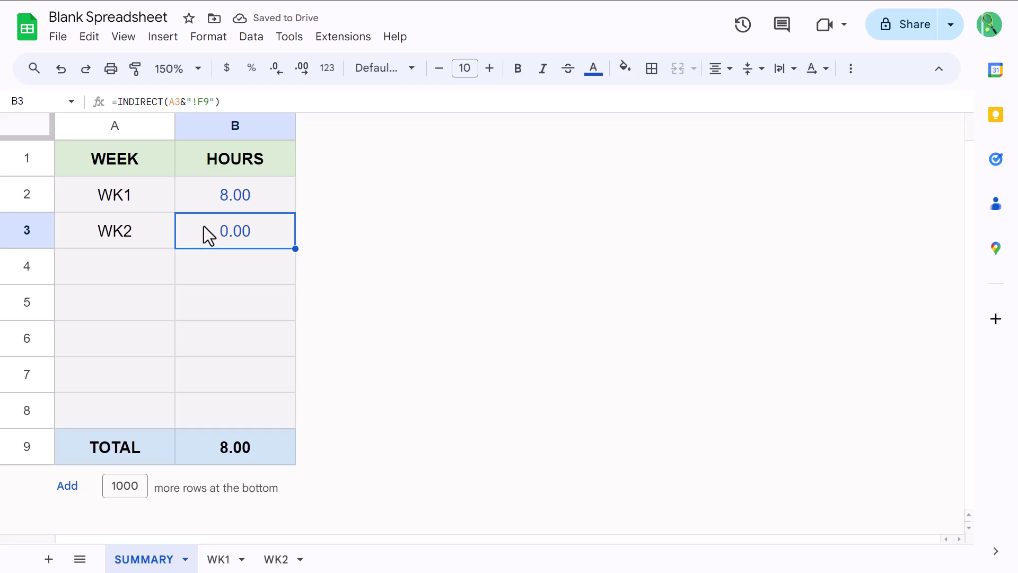